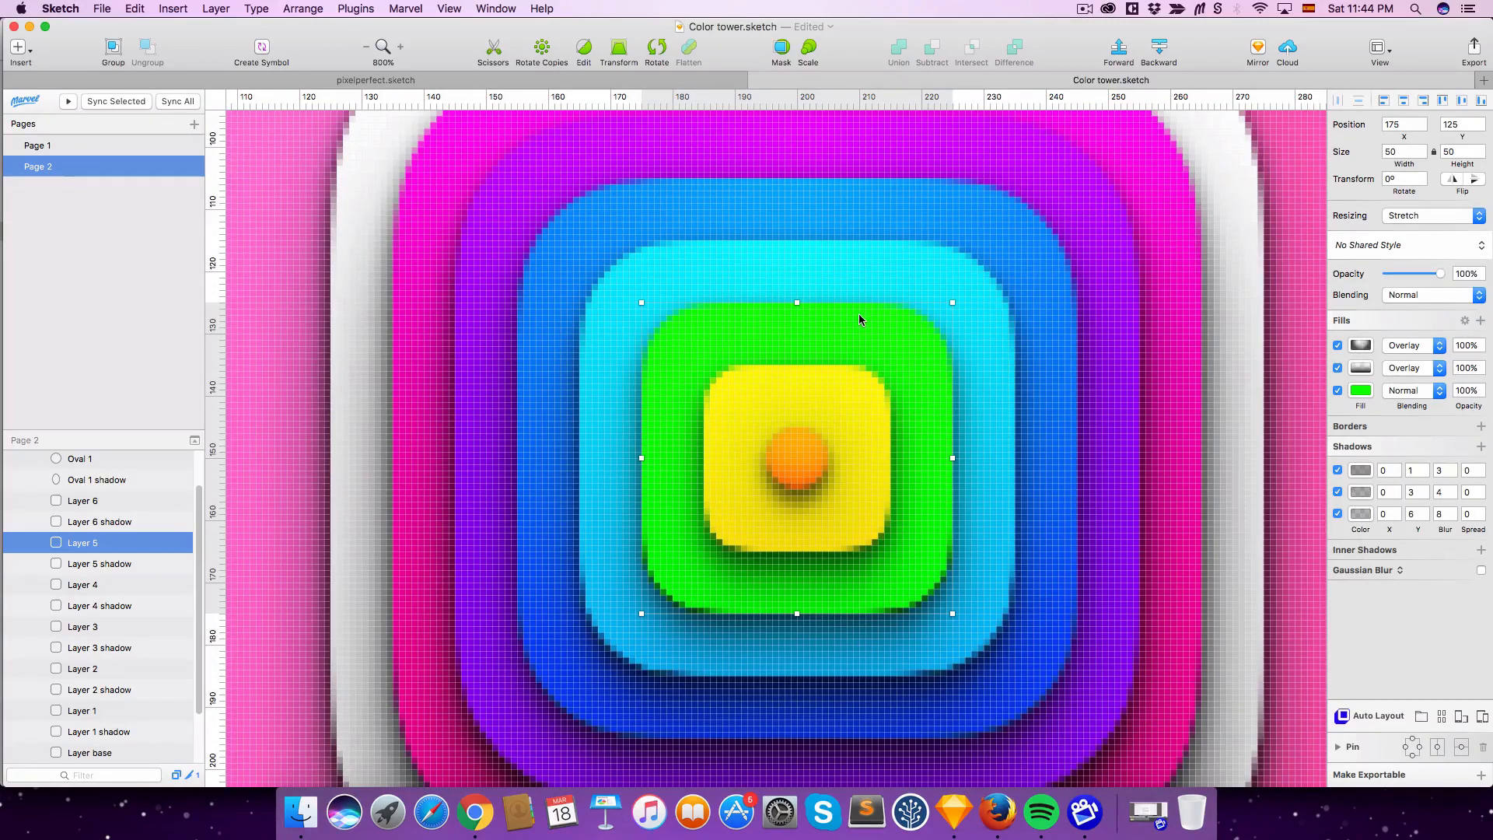
# Examine the pixel grid at the centre of the colour tower icon at 3200% zoom.
pyautogui.moveTo(859, 319); pyautogui.dragTo(864, 317)
pyautogui.press('super+z')
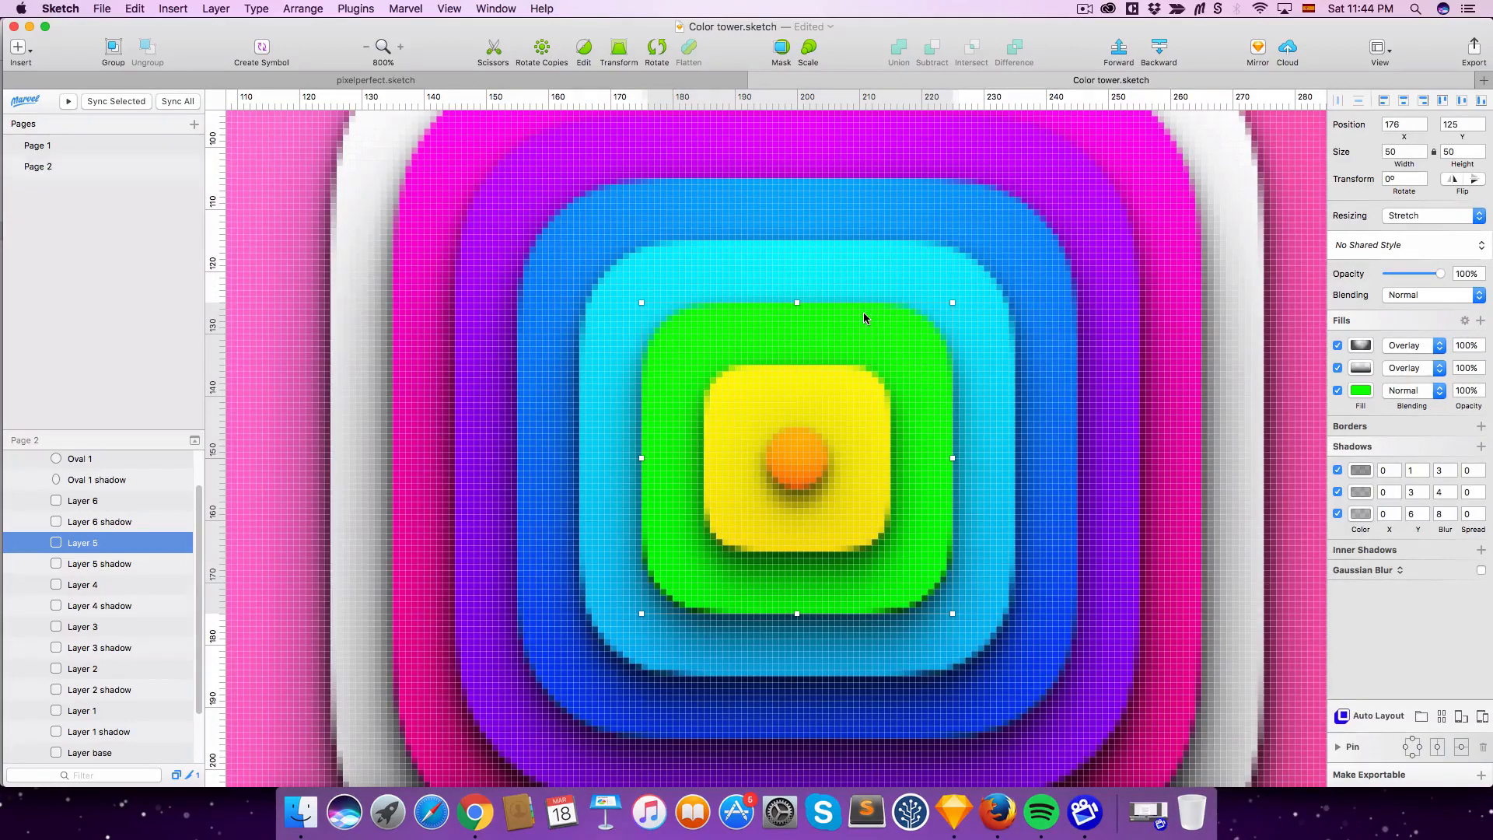
pyautogui.press('super+plus')
pyautogui.press('super+plus')
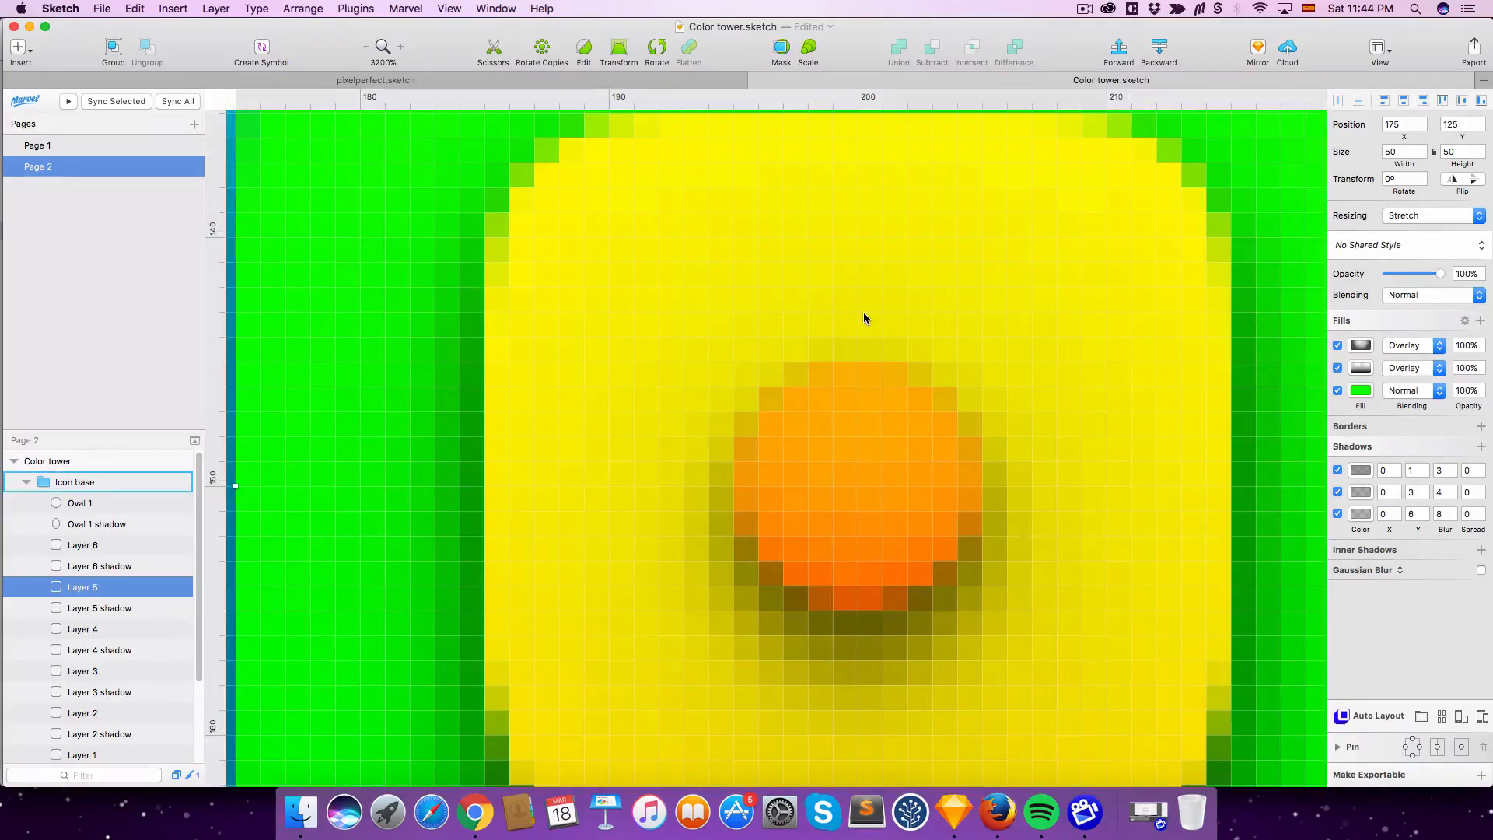
pyautogui.moveTo(863, 317); pyautogui.dragTo(960, 777)
pyautogui.moveTo(813, 240); pyautogui.dragTo(963, 692)
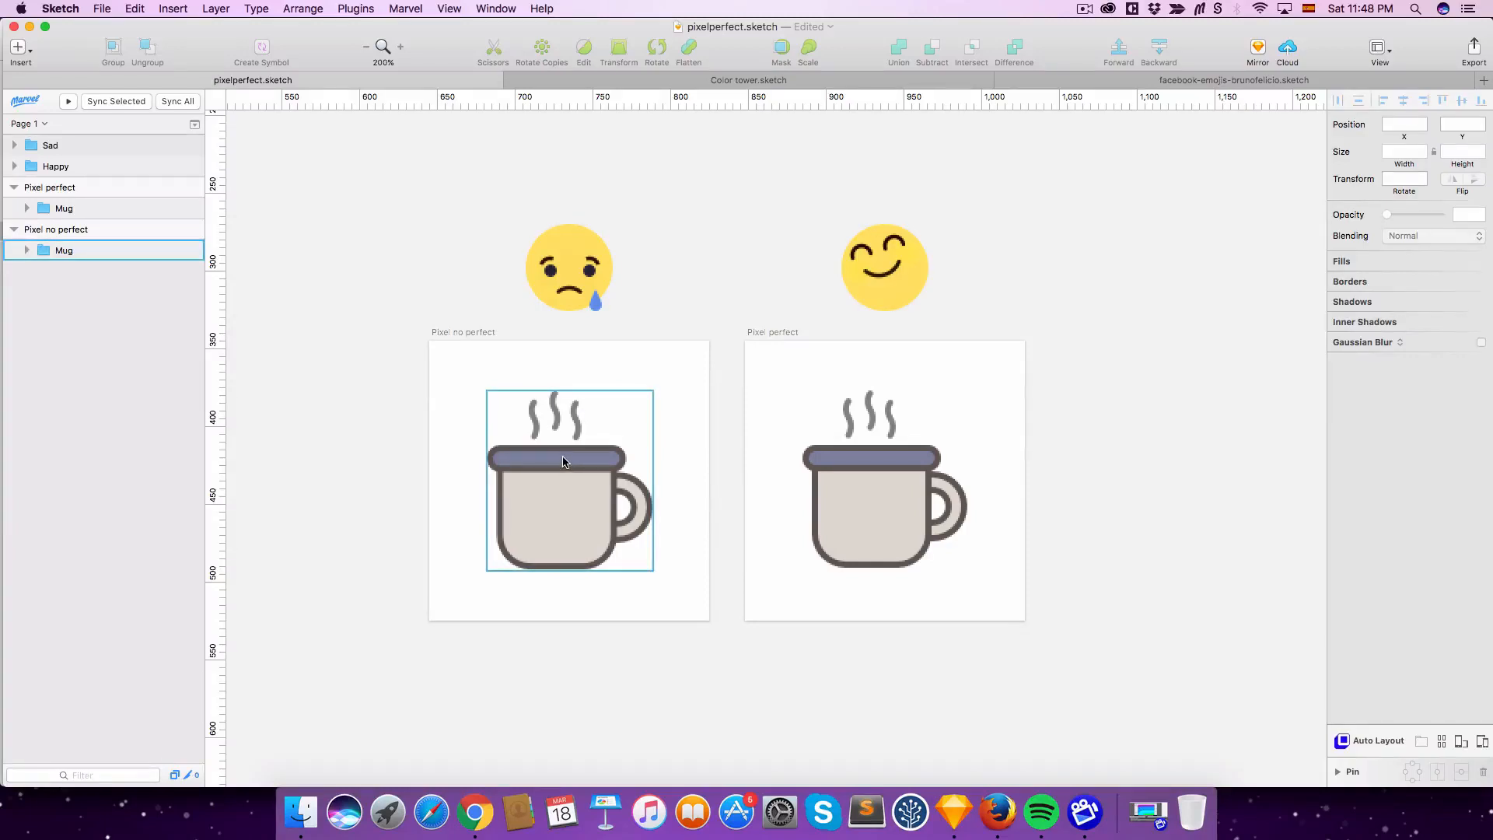
# Compare the mugs on the Pixel no perfect and Pixel perfect artboards, both up close and at reduced zoom.
pyautogui.press('super+plus')
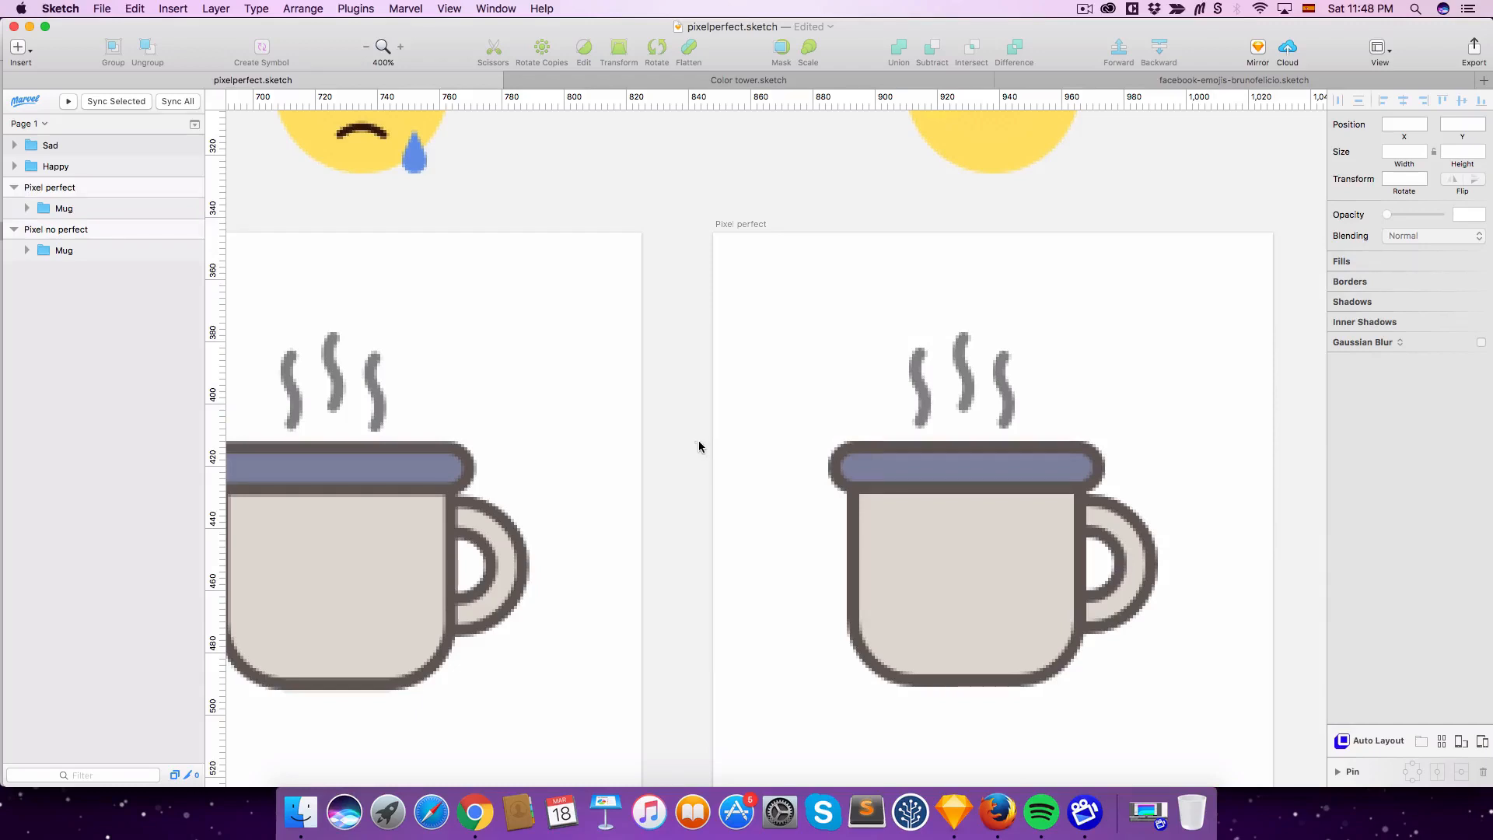
pyautogui.moveTo(698, 442); pyautogui.dragTo(1060, 342)
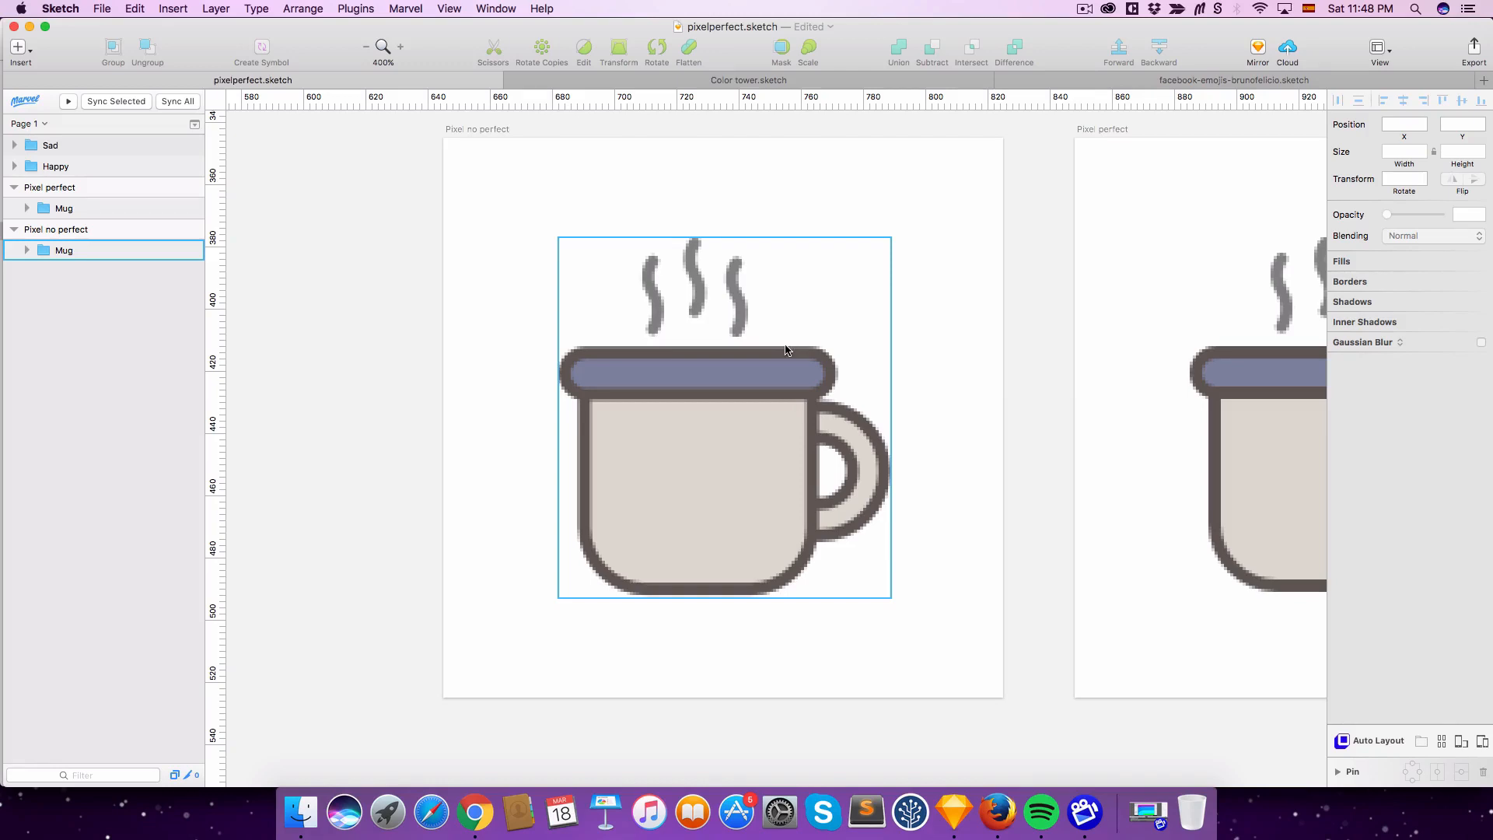
pyautogui.press('super+plus')
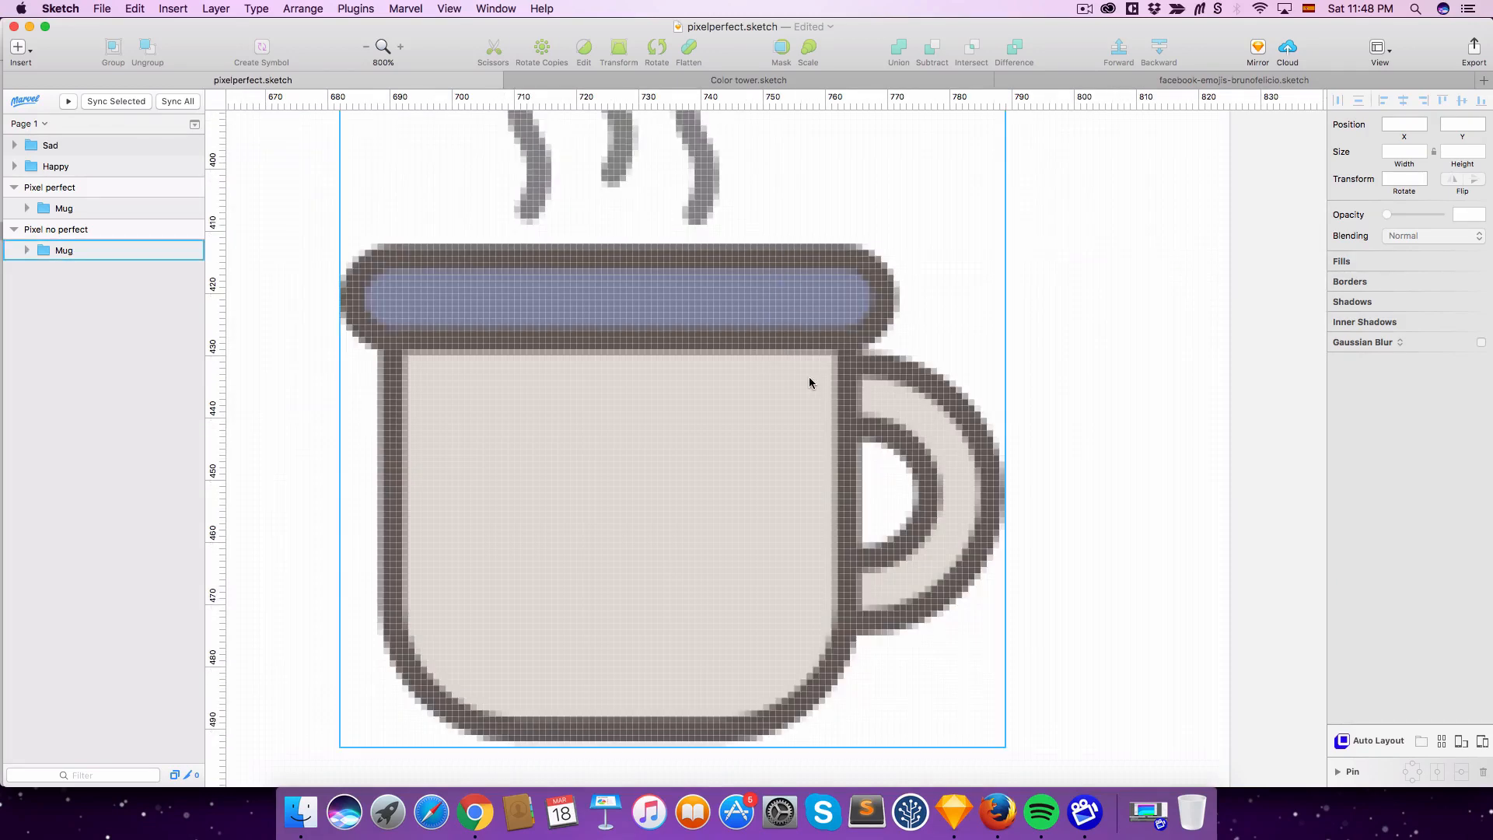
pyautogui.press('super+minus')
pyautogui.press('super+minus')
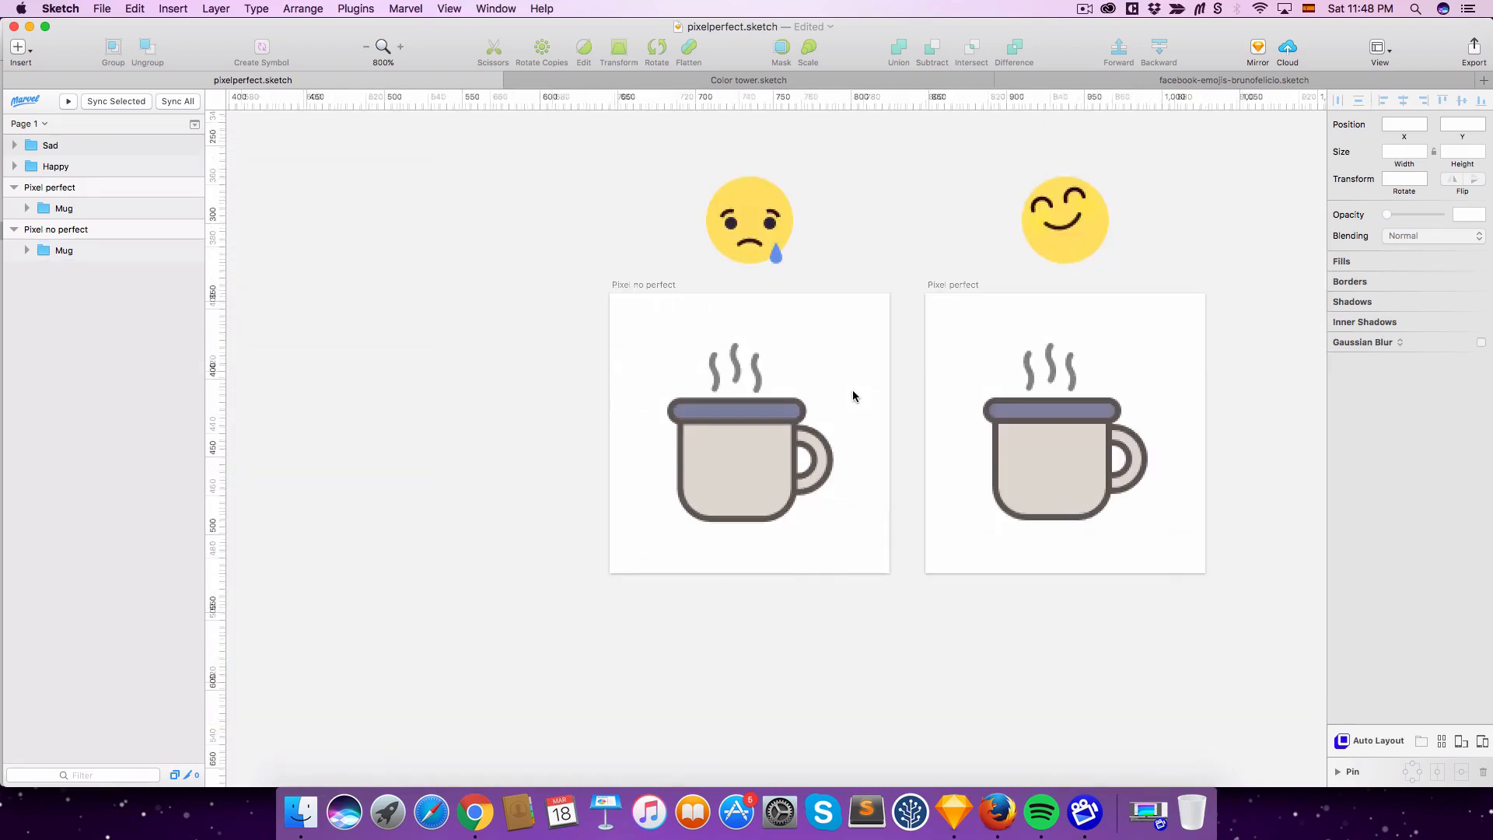
pyautogui.moveTo(852, 390); pyautogui.dragTo(755, 380)
pyautogui.press('super+minus')
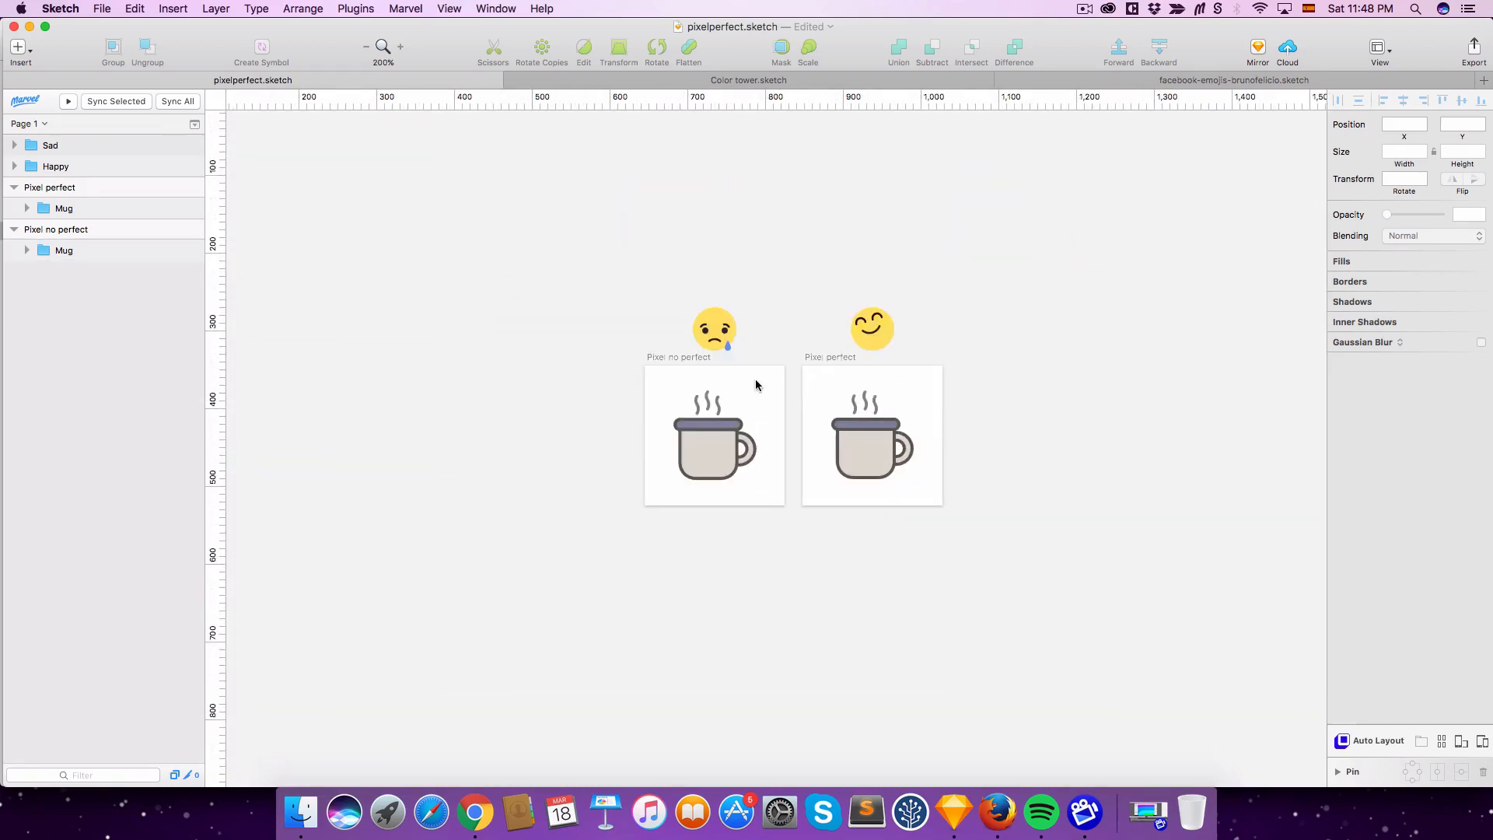
pyautogui.click(729, 442)
pyautogui.press('super+plus')
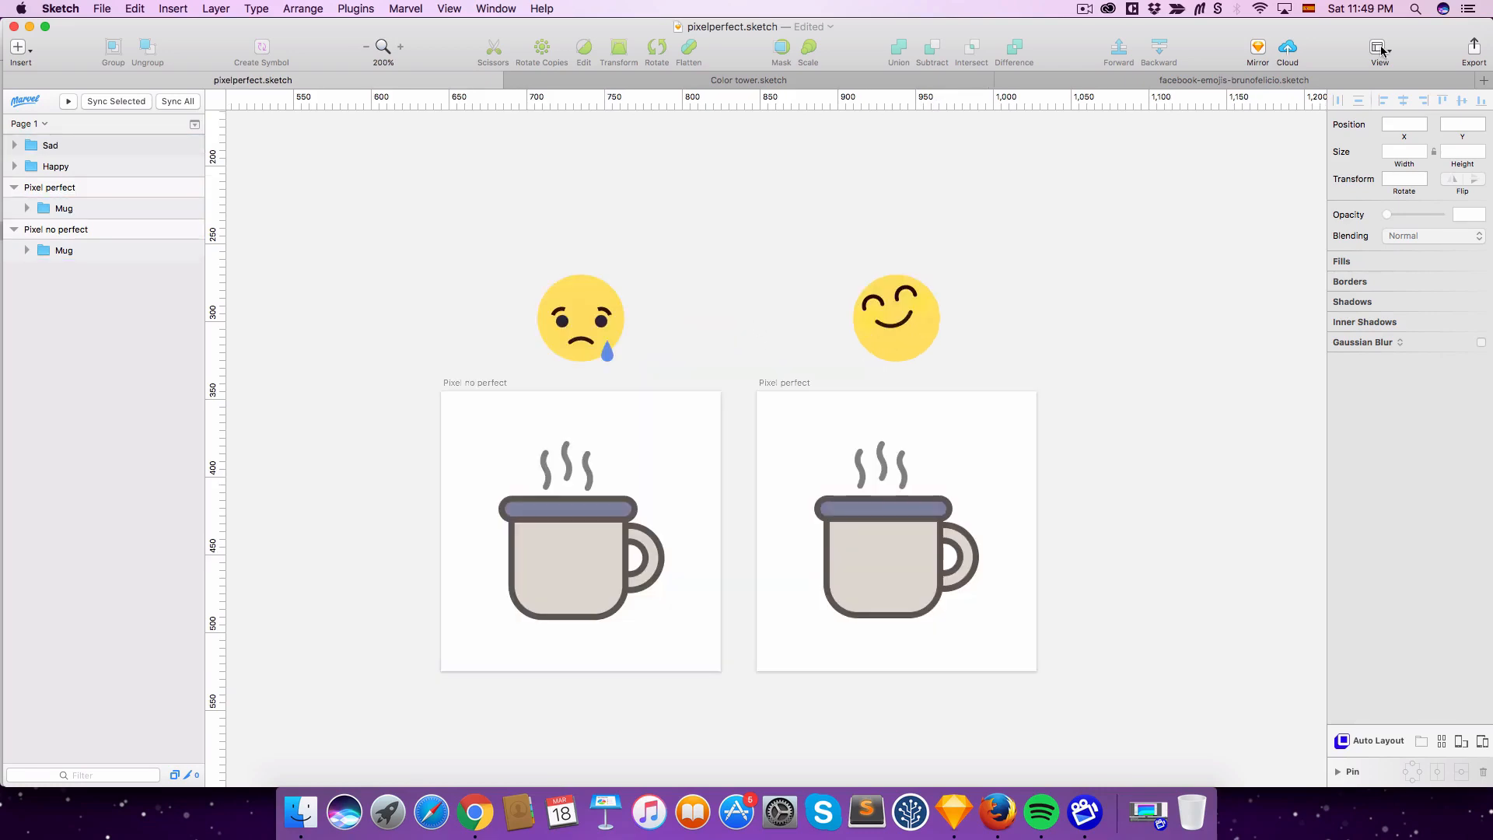
# Turn on the Show Pixels view option for the canvas.
pyautogui.click(1379, 47)
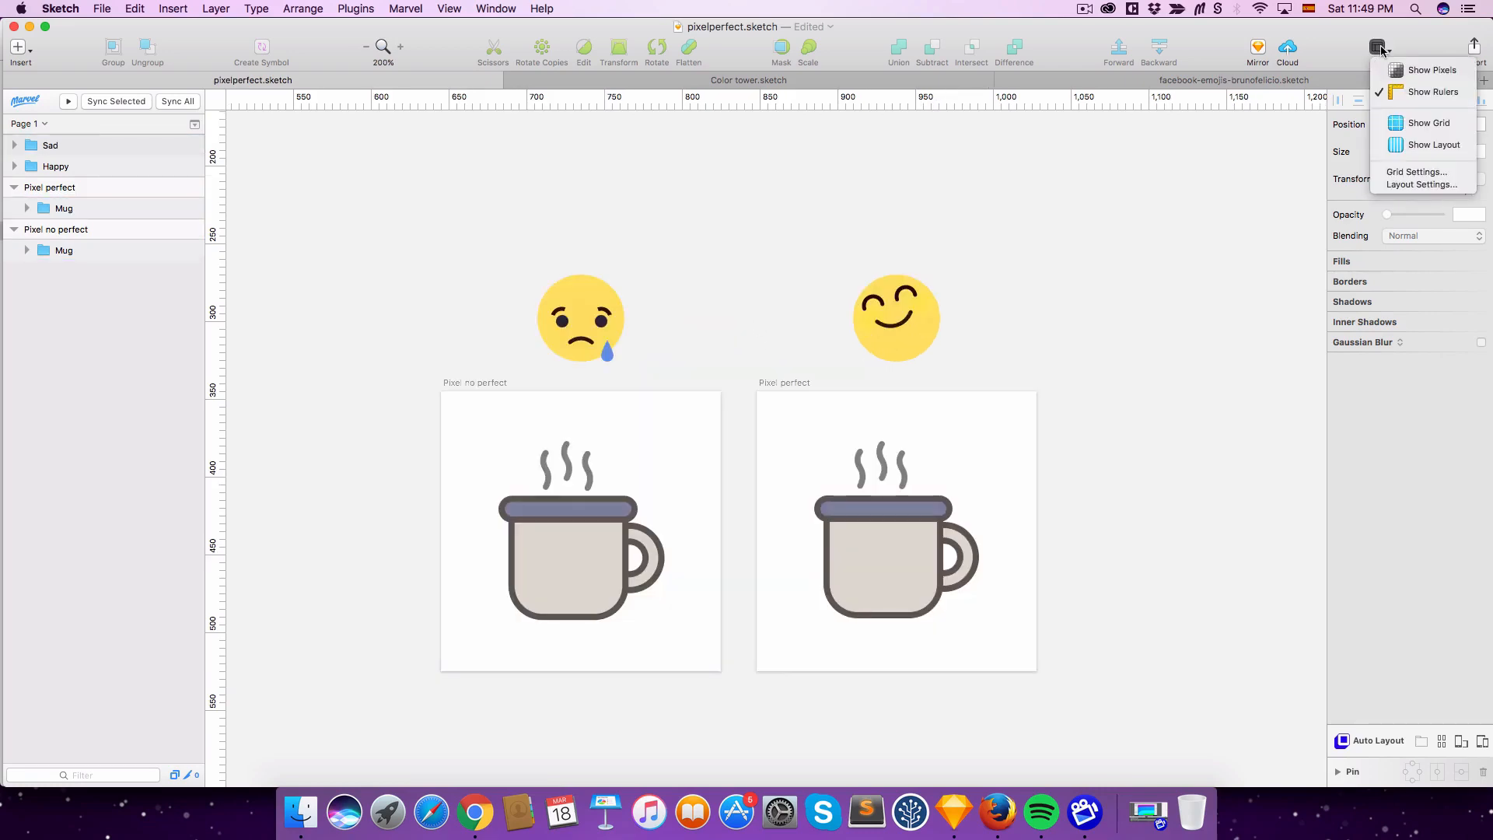
pyautogui.click(1433, 70)
pyautogui.click(580, 530)
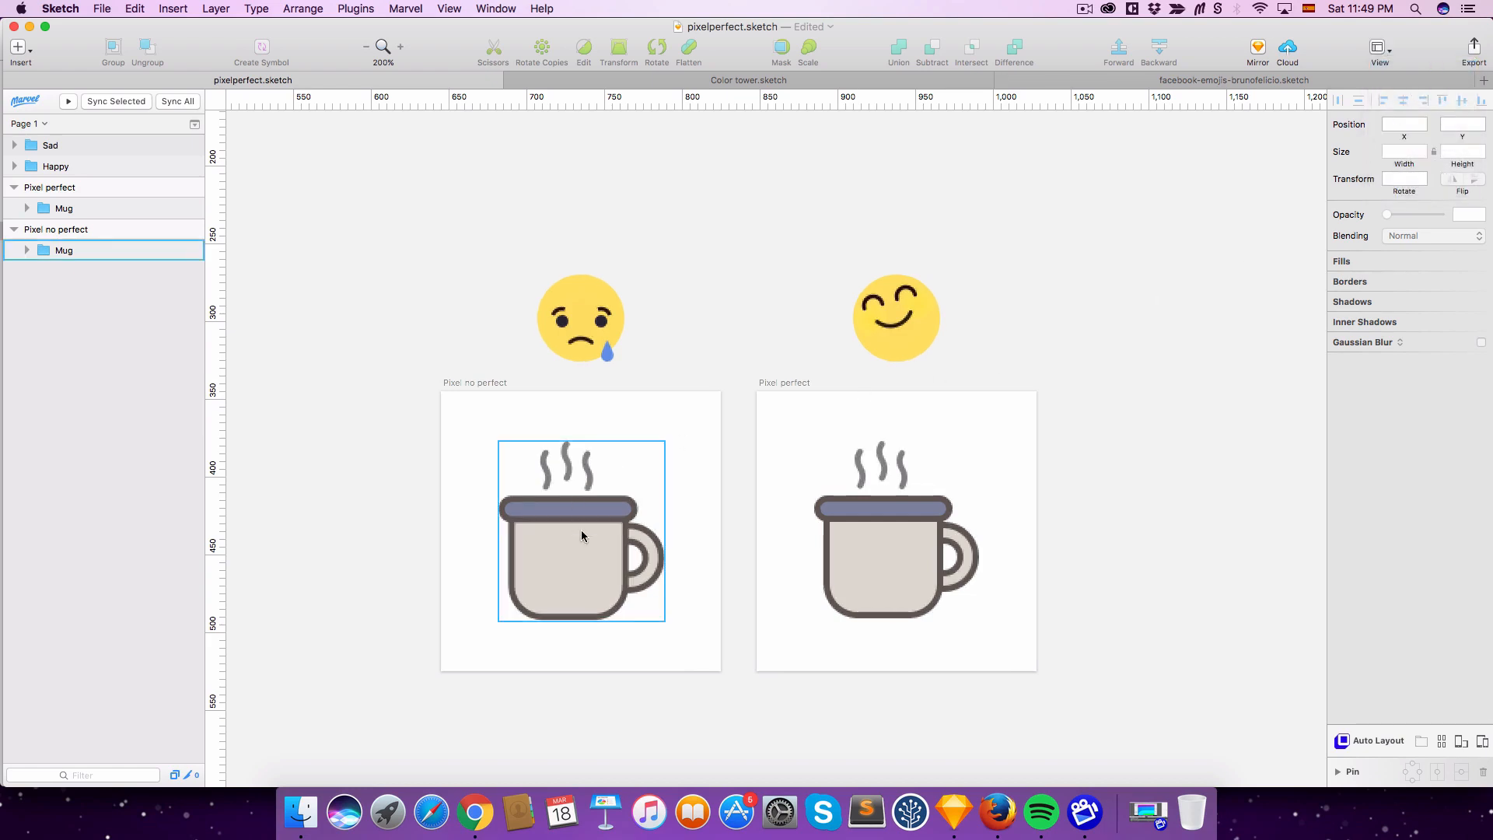
pyautogui.click(745, 482)
# Examine the edge pixels of the Pixel no perfect mug's rim, body, handle and smoke, and check them against the Pixel perfect mug.
pyautogui.press('super+plus')
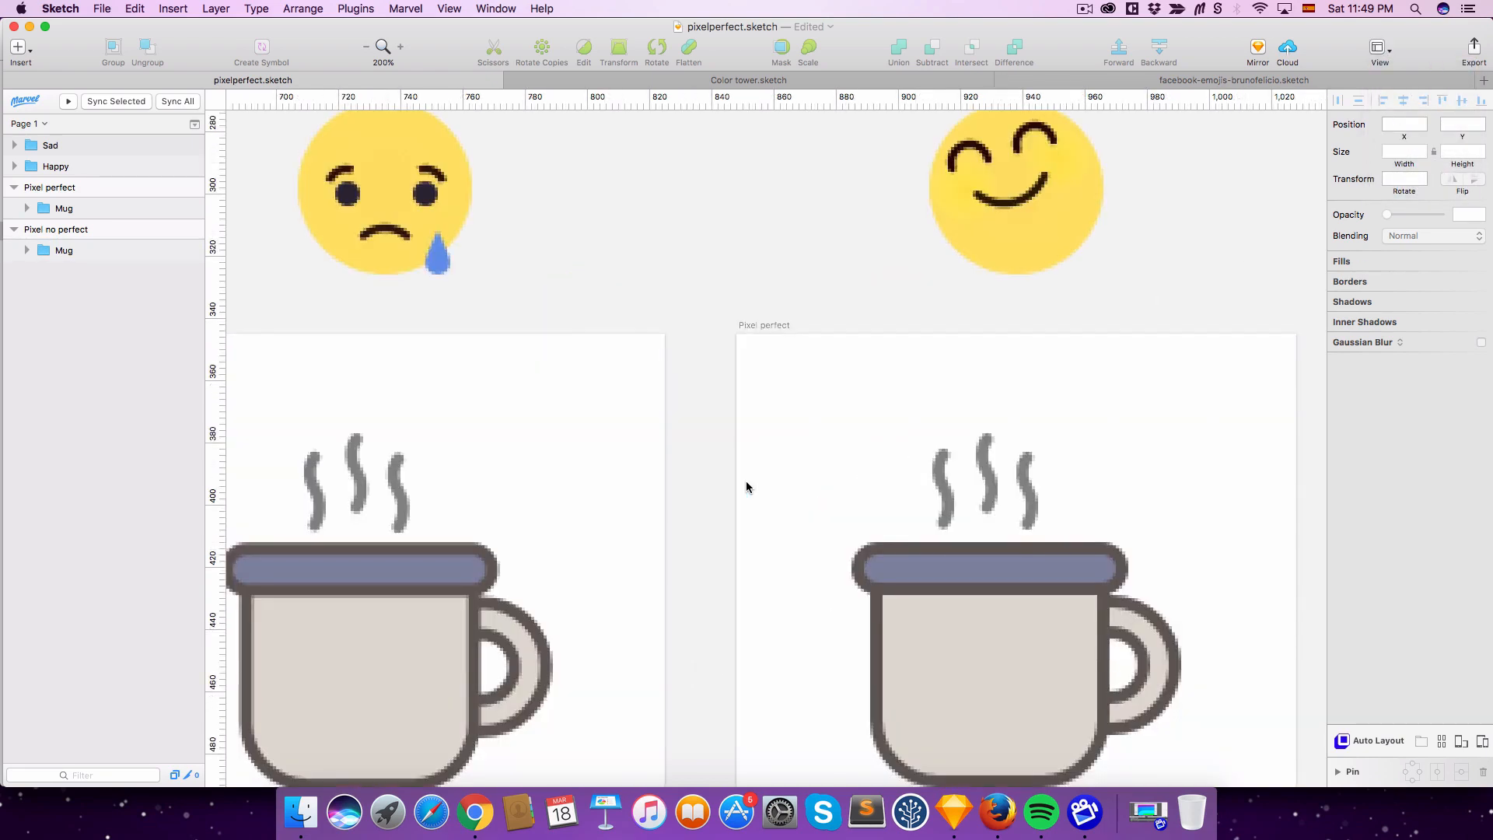
pyautogui.press('super+plus')
pyautogui.moveTo(460, 494); pyautogui.dragTo(1138, 285)
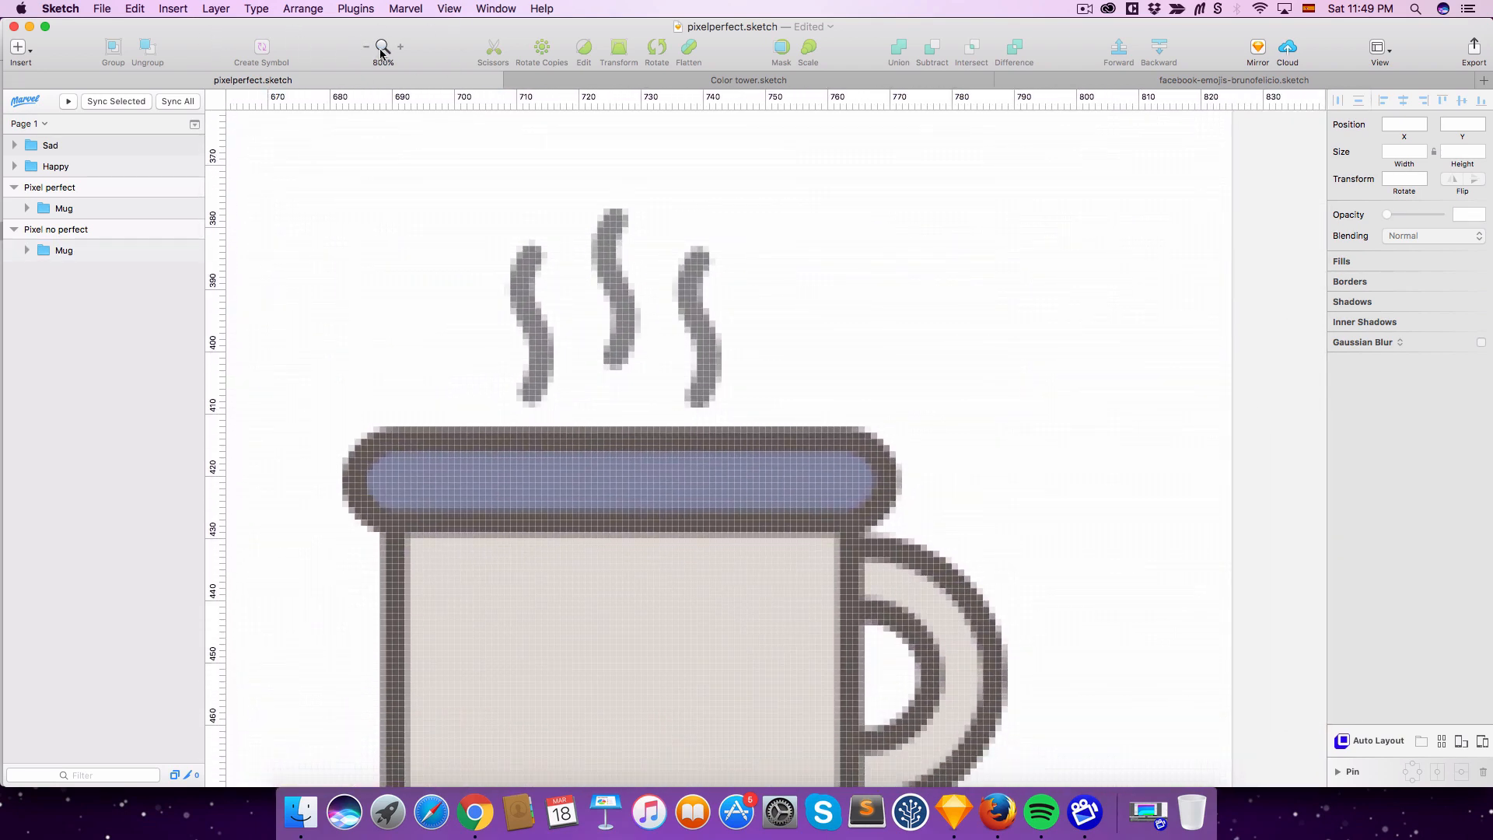
pyautogui.moveTo(759, 547); pyautogui.dragTo(822, 413)
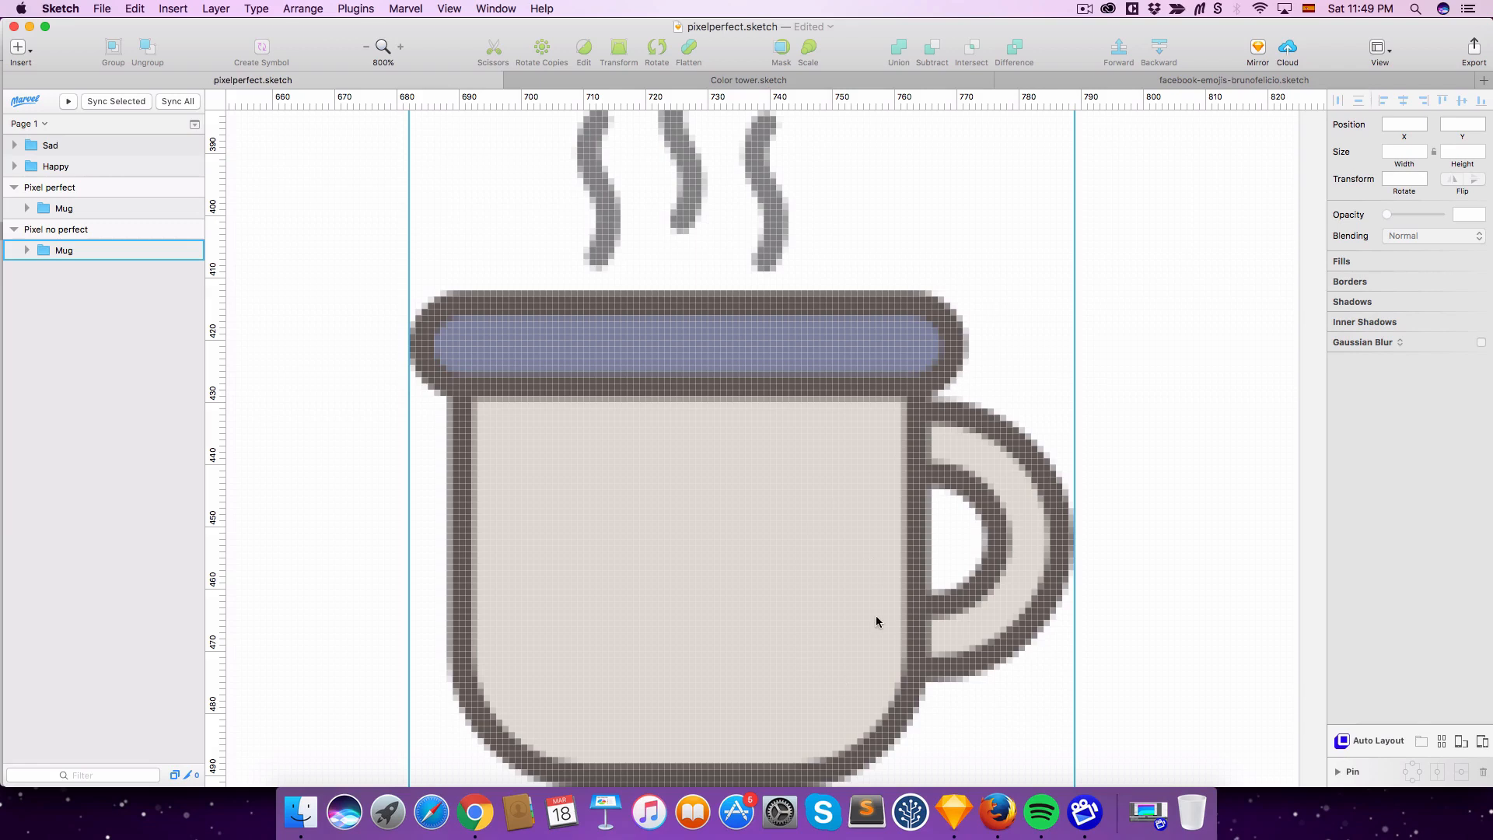
pyautogui.moveTo(904, 546); pyautogui.dragTo(767, 537)
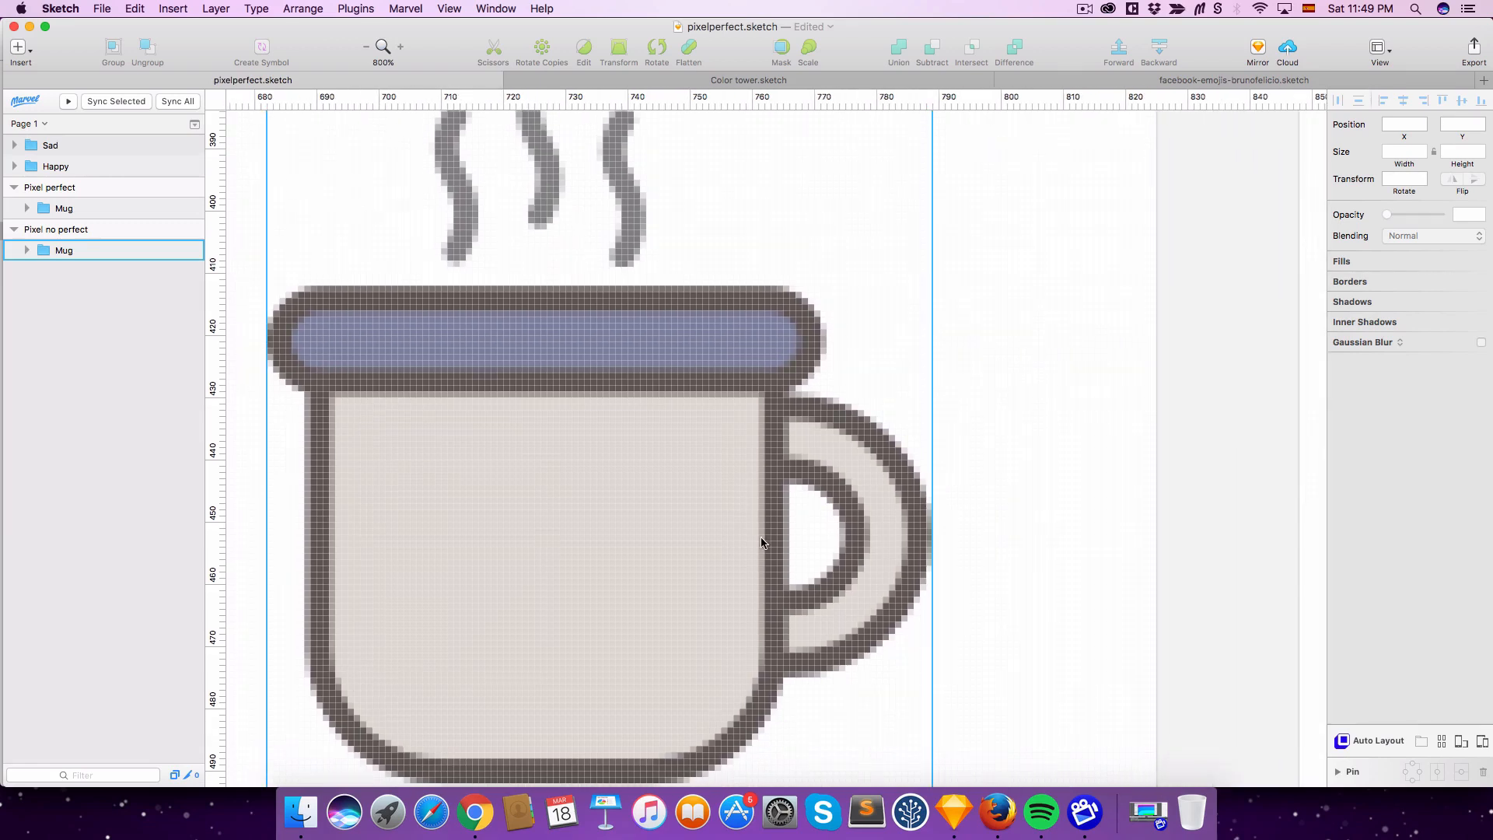
pyautogui.scroll(3, 764, 538)
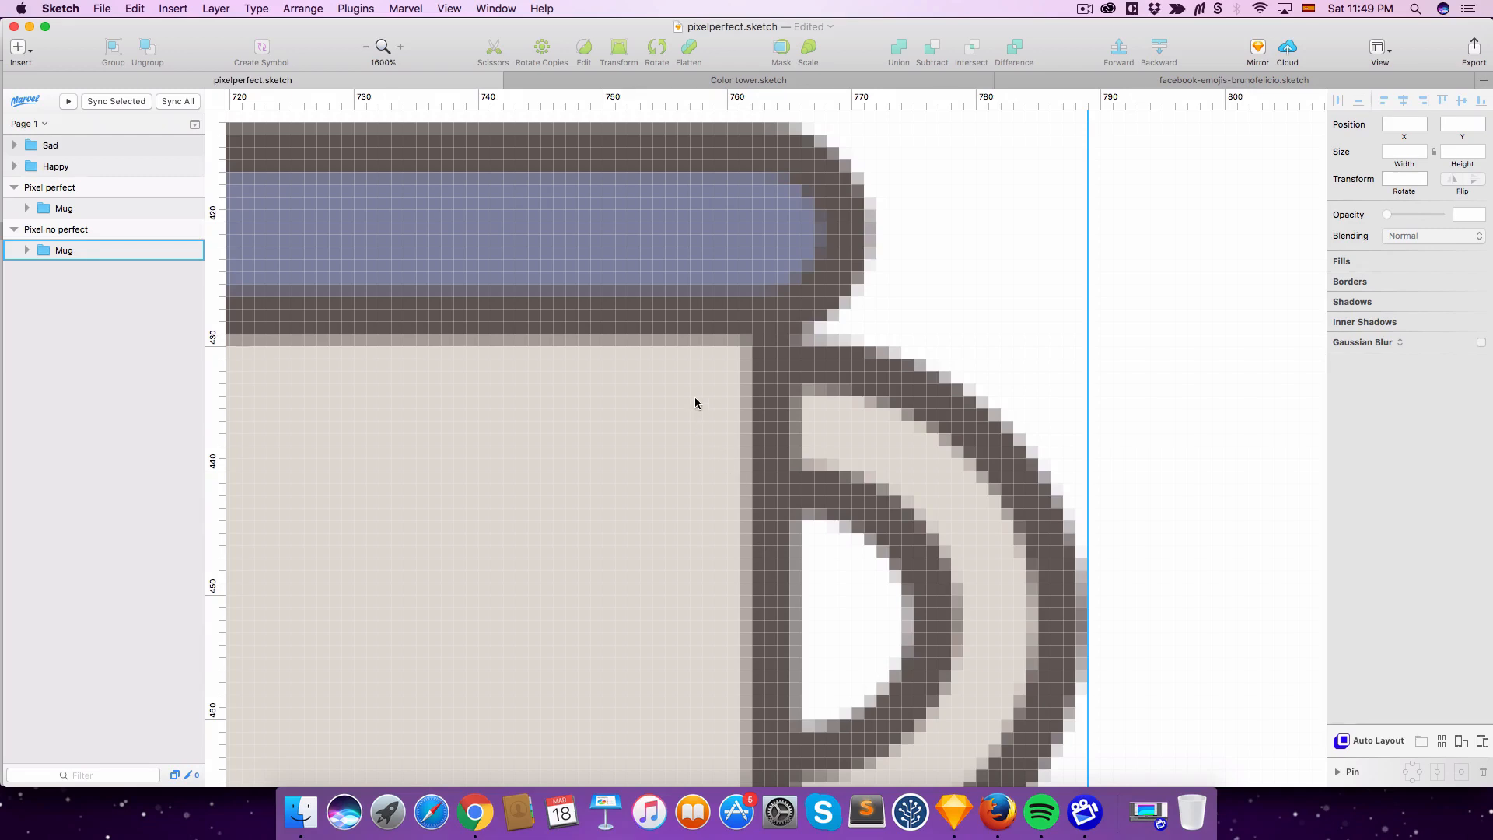
pyautogui.moveTo(695, 403); pyautogui.dragTo(847, 655)
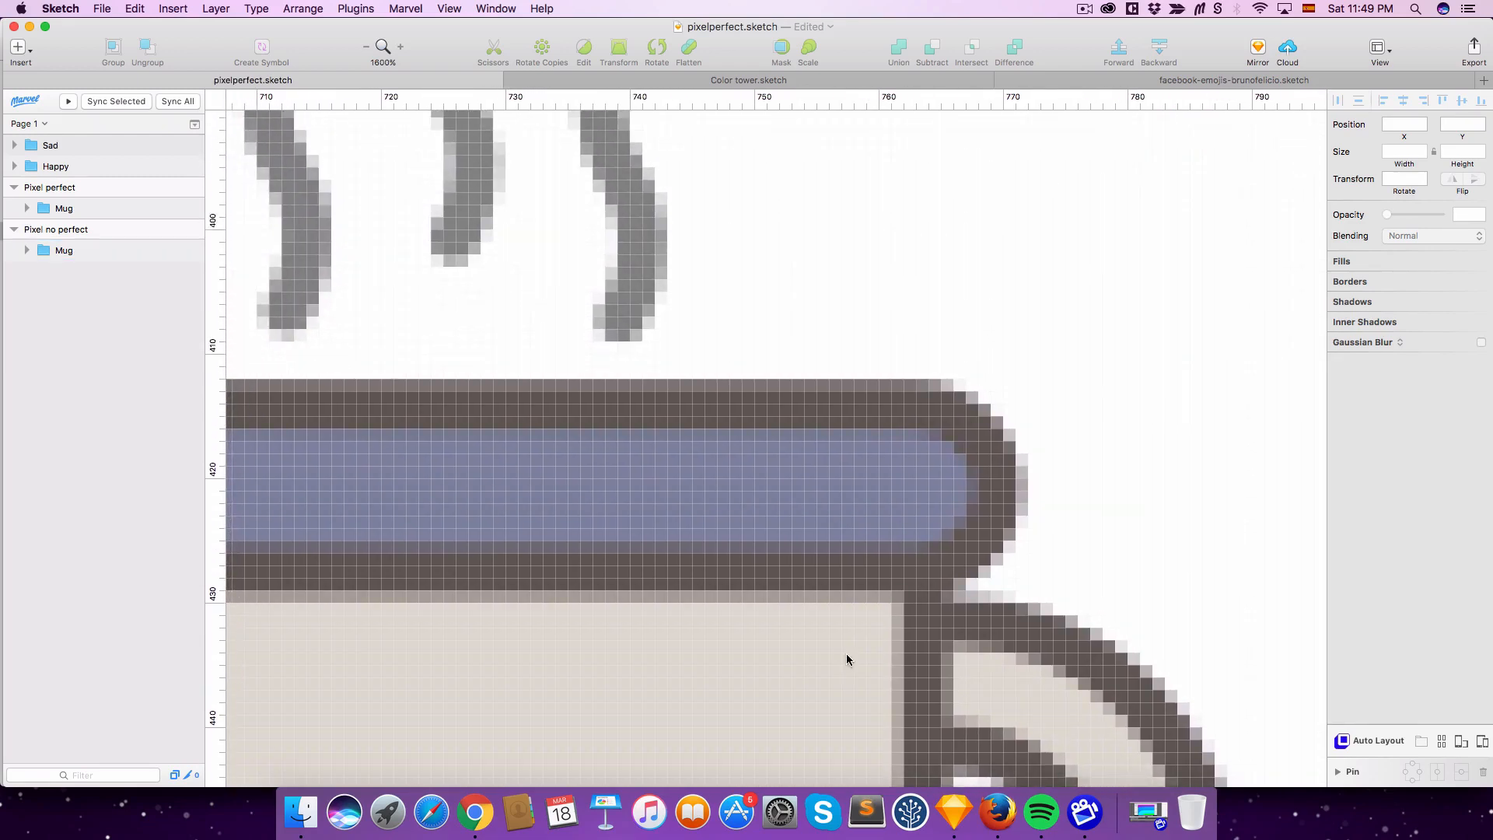
pyautogui.scroll(-3, 847, 655)
pyautogui.scroll(-3, 847, 657)
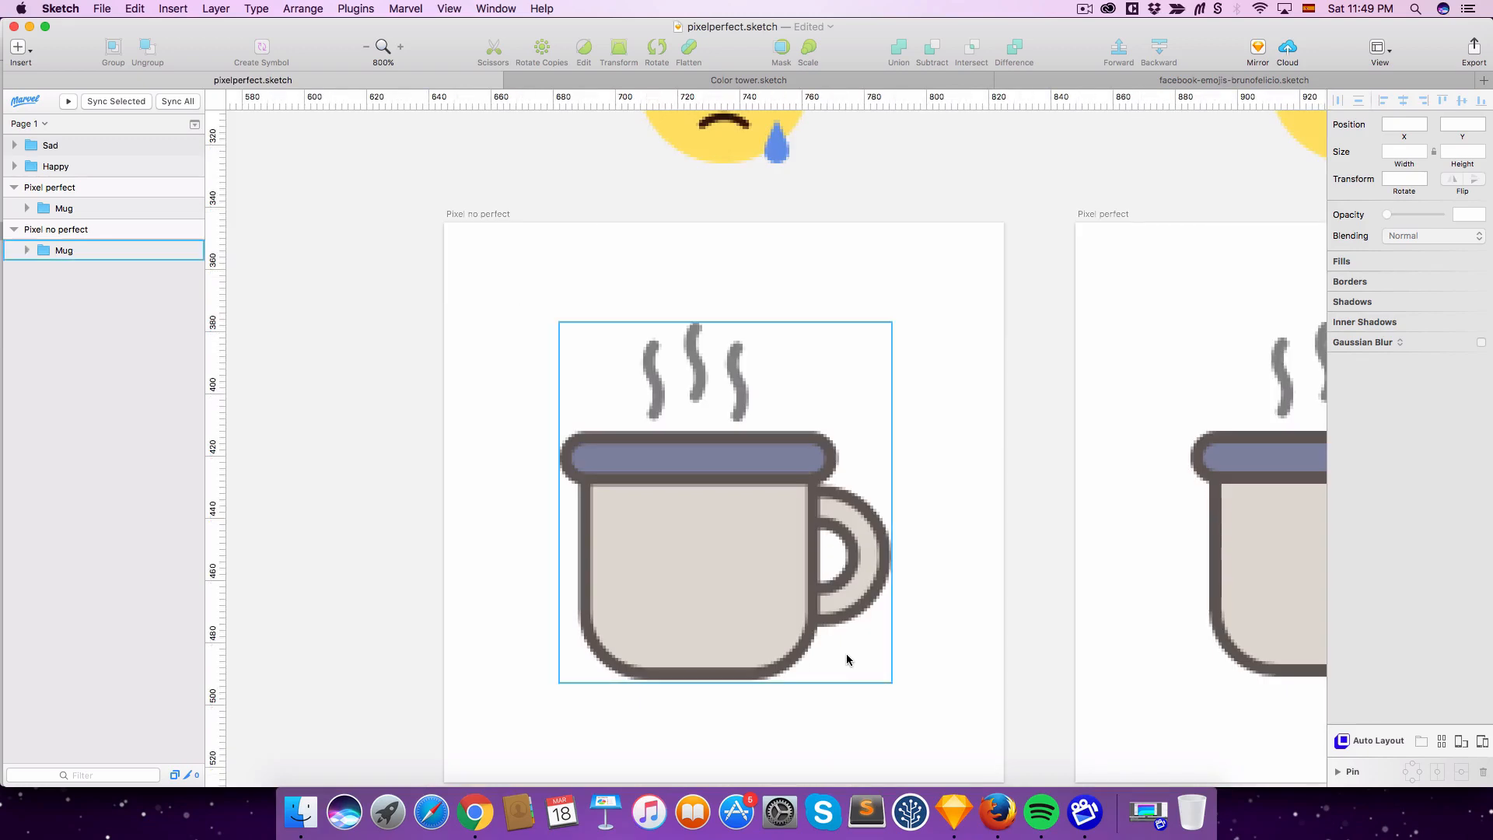
pyautogui.moveTo(844, 657); pyautogui.dragTo(460, 590)
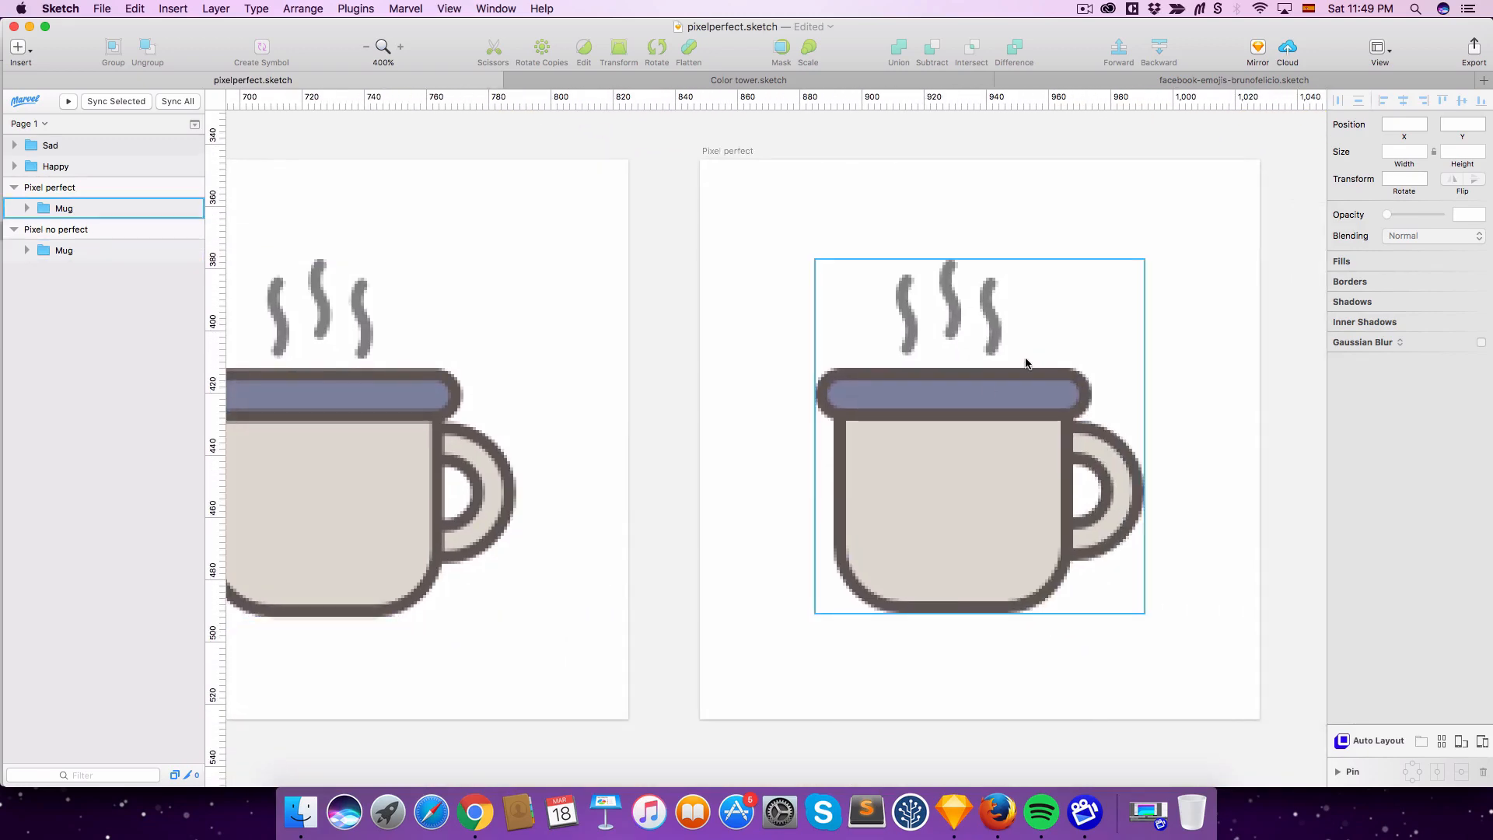
pyautogui.moveTo(573, 427); pyautogui.dragTo(890, 427)
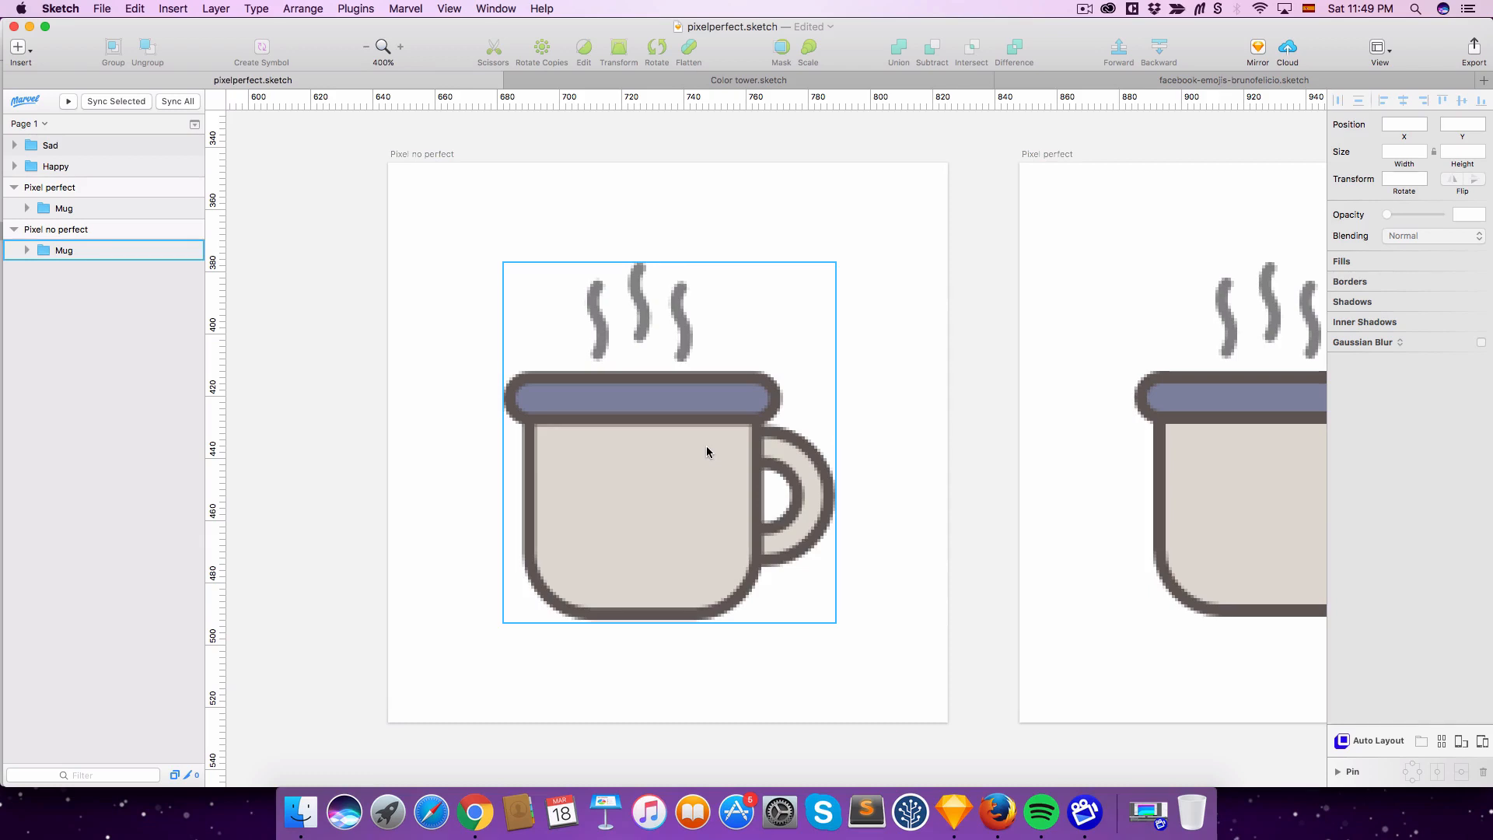
# Set the position of the rim Mug_Part_03 in the Pixel no perfect mug to X 37 and Y 67.
pyautogui.press('super+plus')
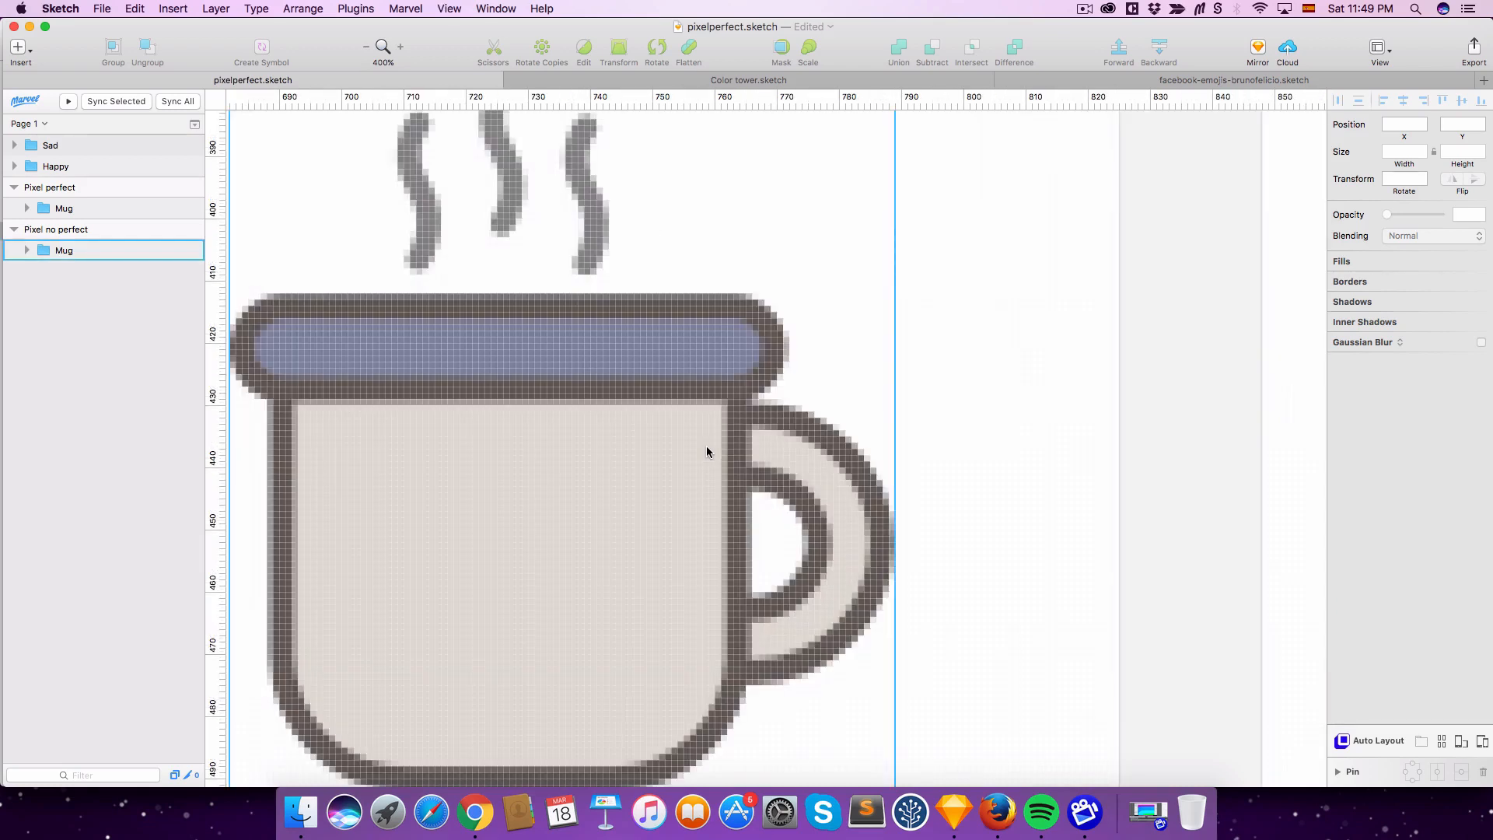
pyautogui.moveTo(706, 447); pyautogui.dragTo(869, 535)
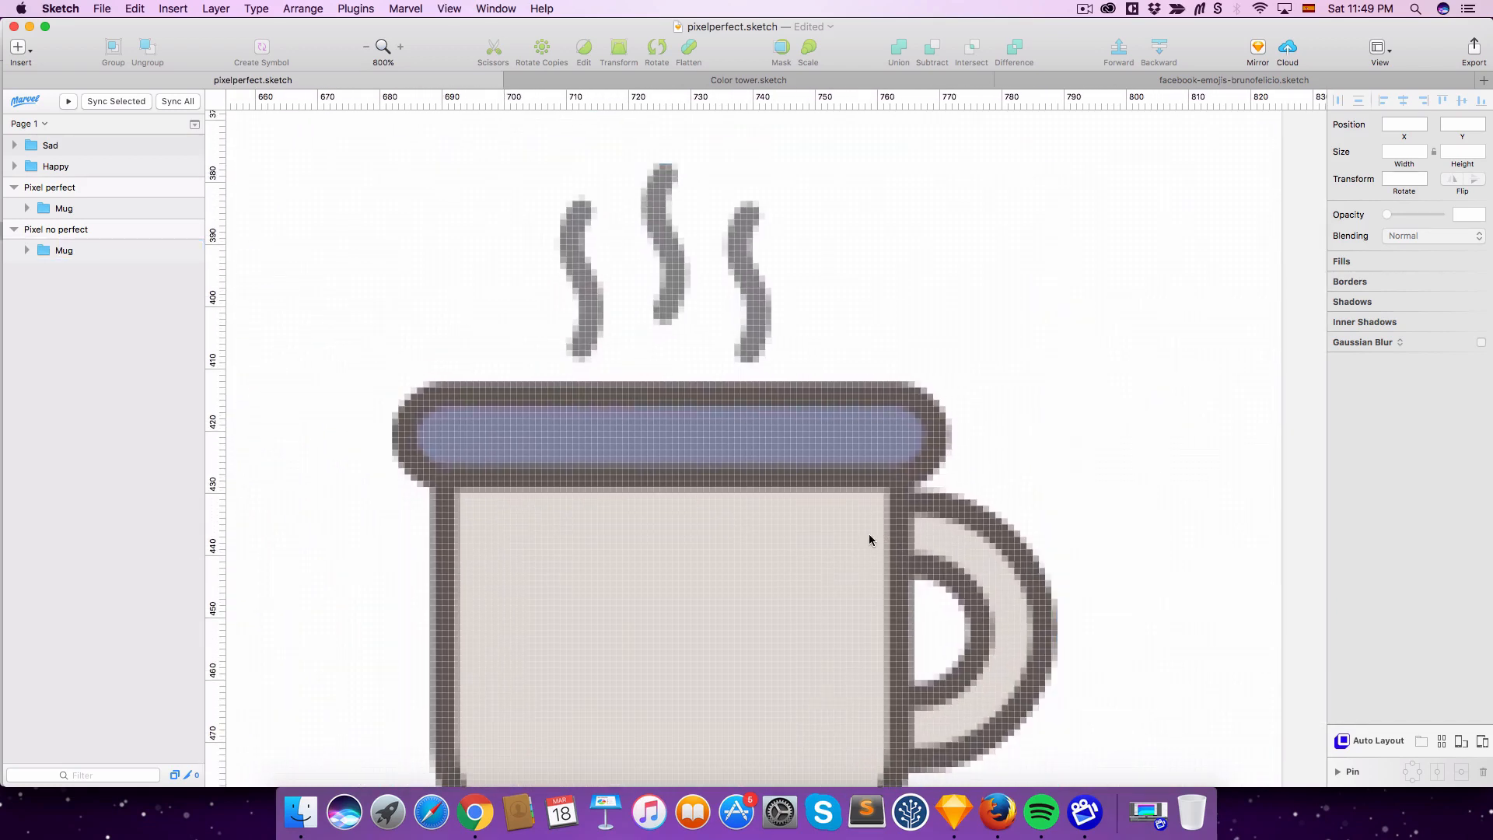
pyautogui.hscroll(-2, 869, 535)
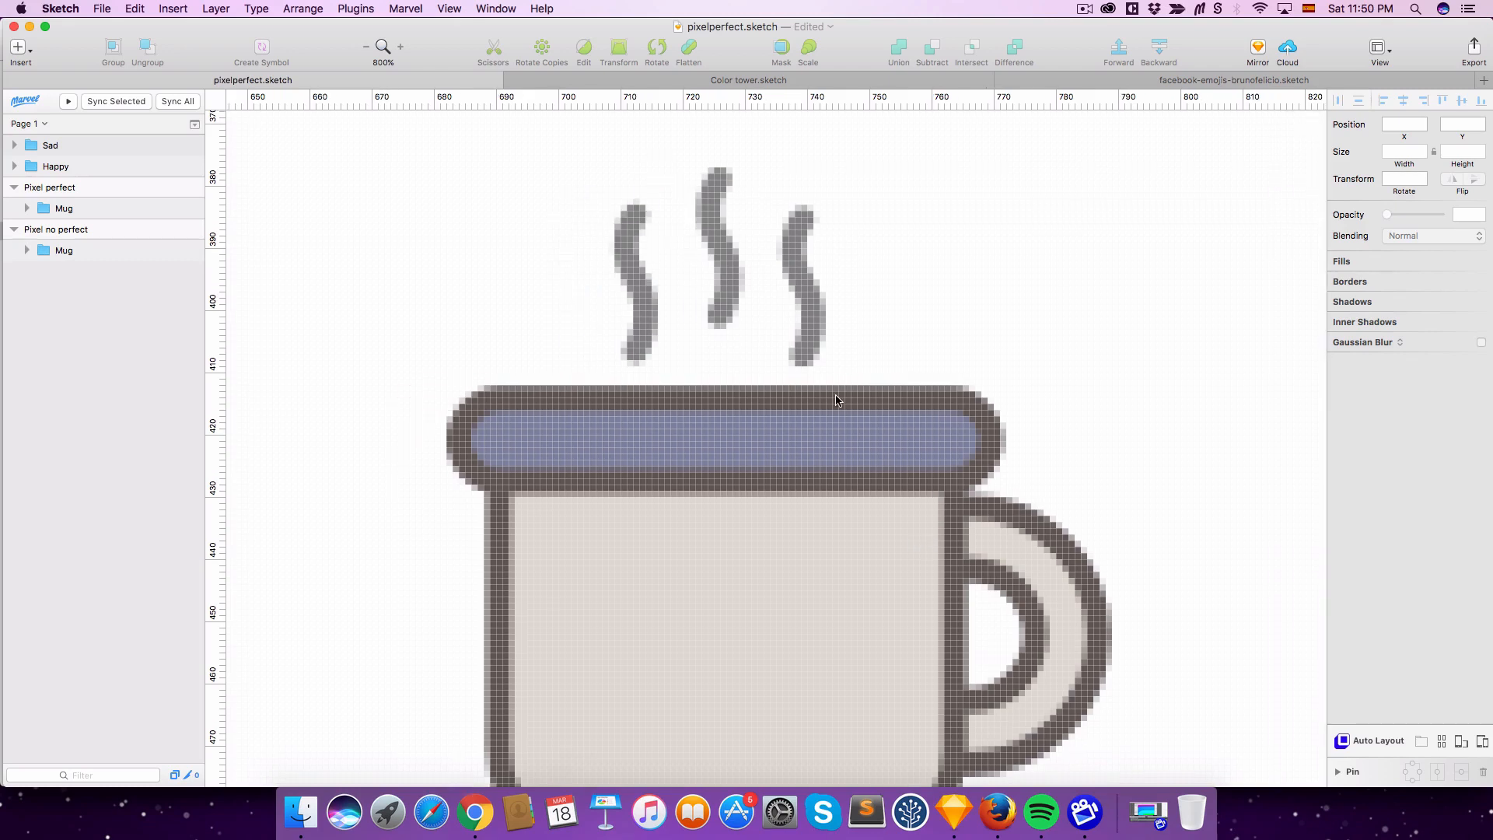
pyautogui.doubleClick(837, 397)
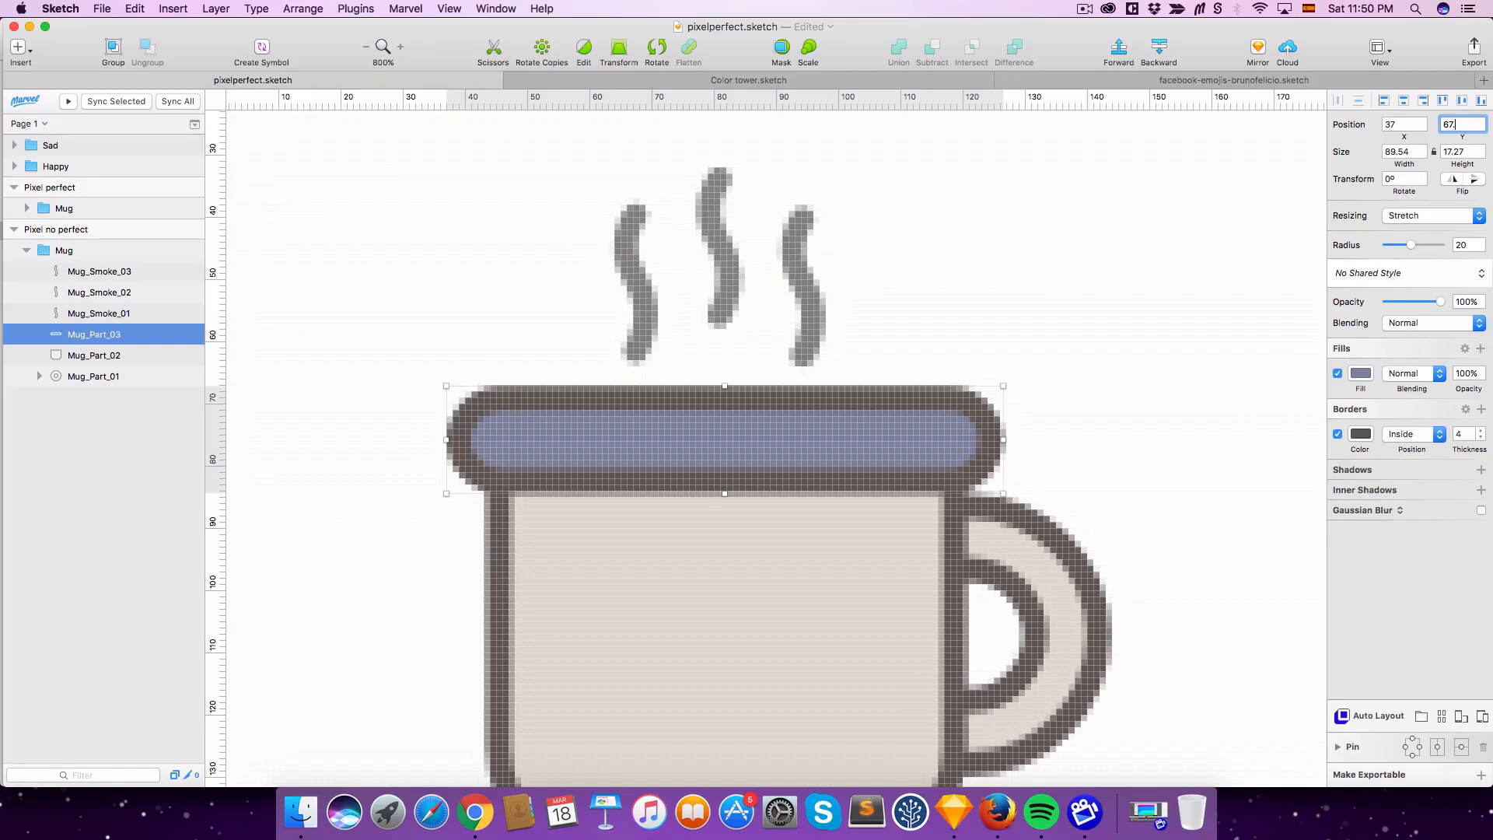
pyautogui.press('Return')
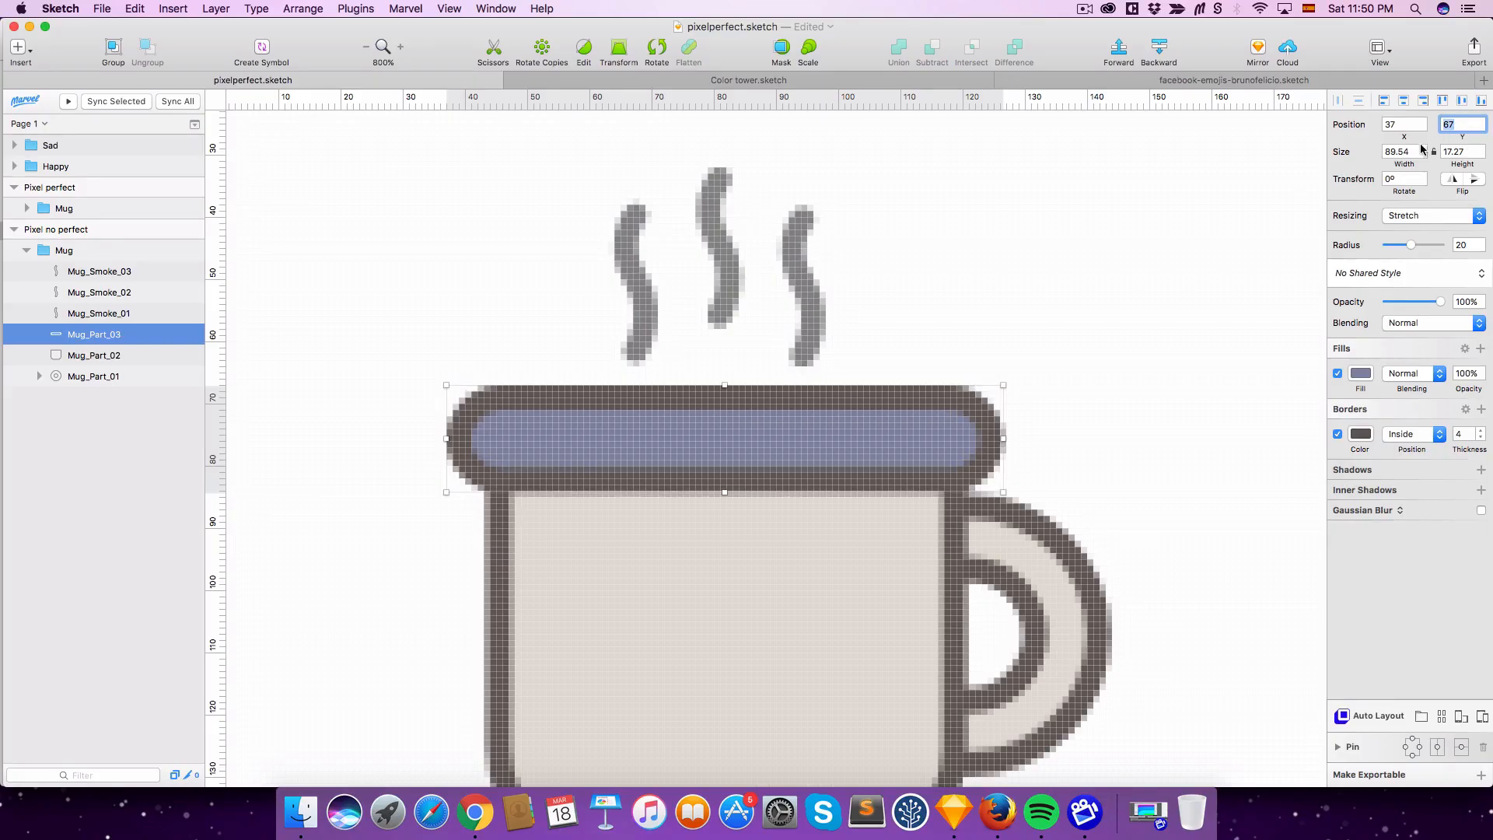
# Set the size of the rim Mug_Part_03 to a width of 89 and a height of 17.
pyautogui.click(1411, 153)
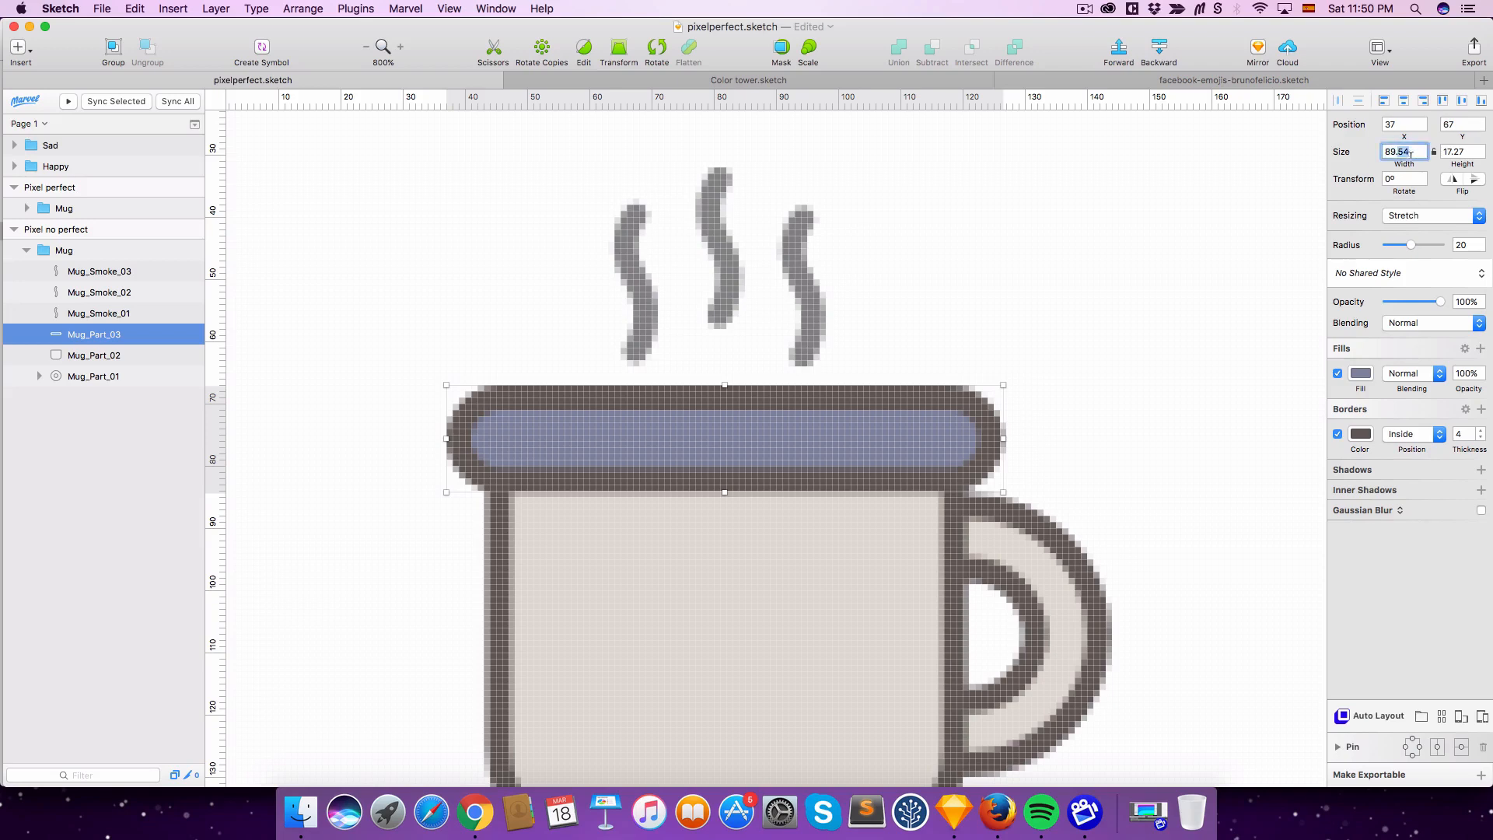
pyautogui.press('BackSpace')
pyautogui.press('Return')
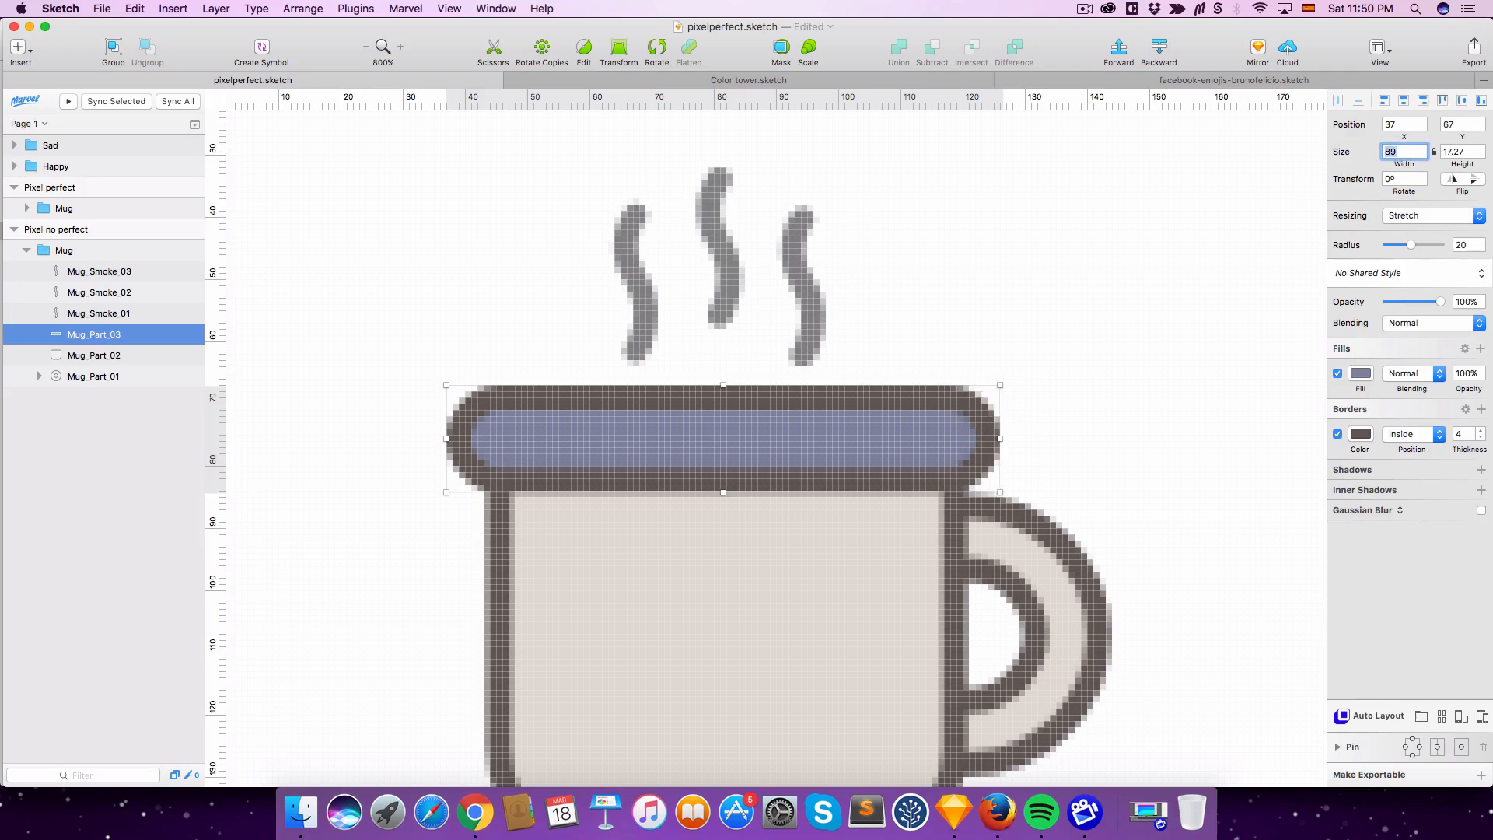
pyautogui.click(1451, 151)
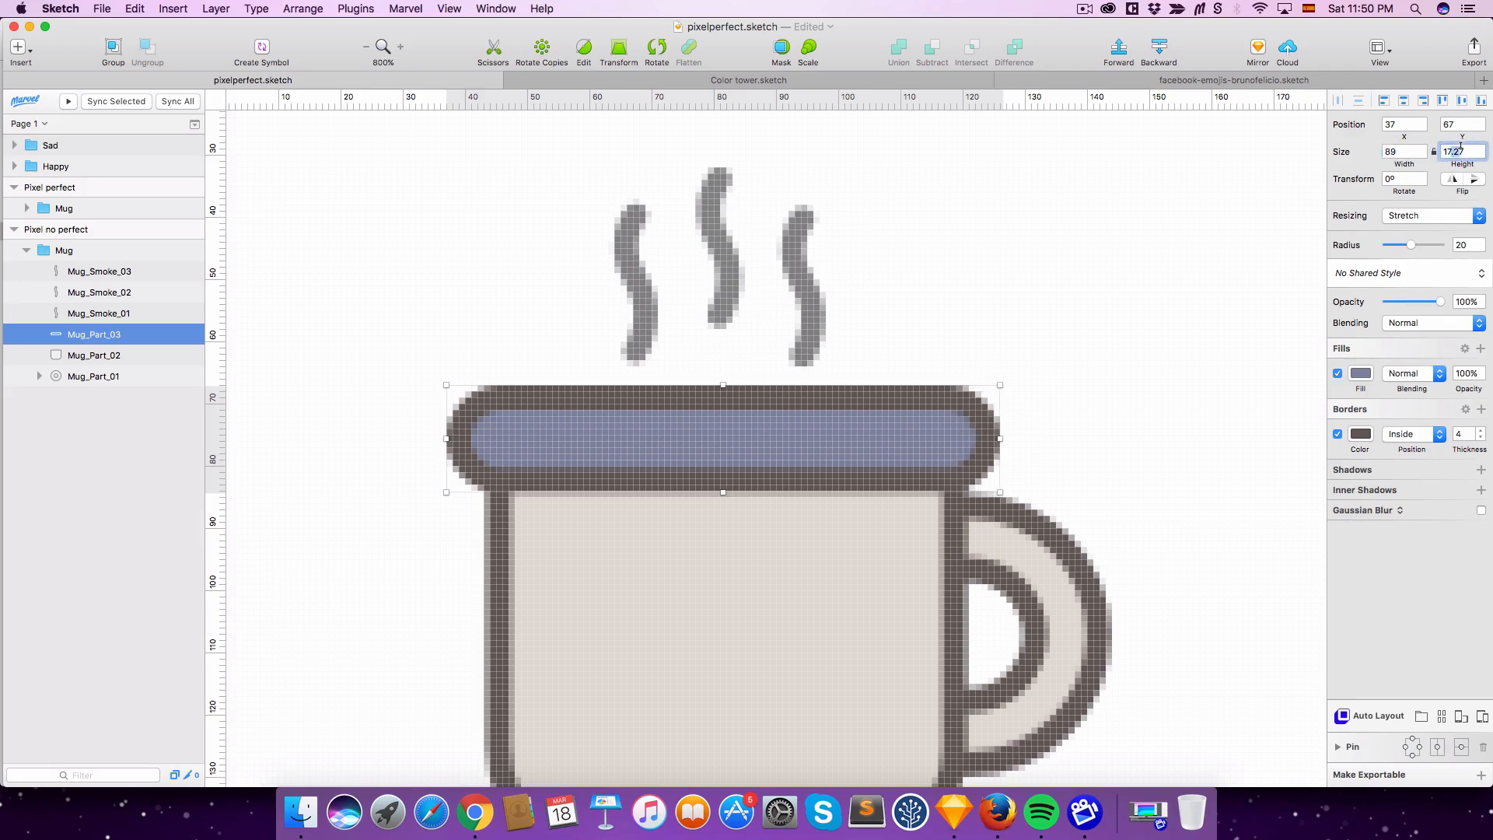
pyautogui.press('BackSpace')
pyautogui.press('BackSpace')
pyautogui.press('BackSpace')
pyautogui.press('Return')
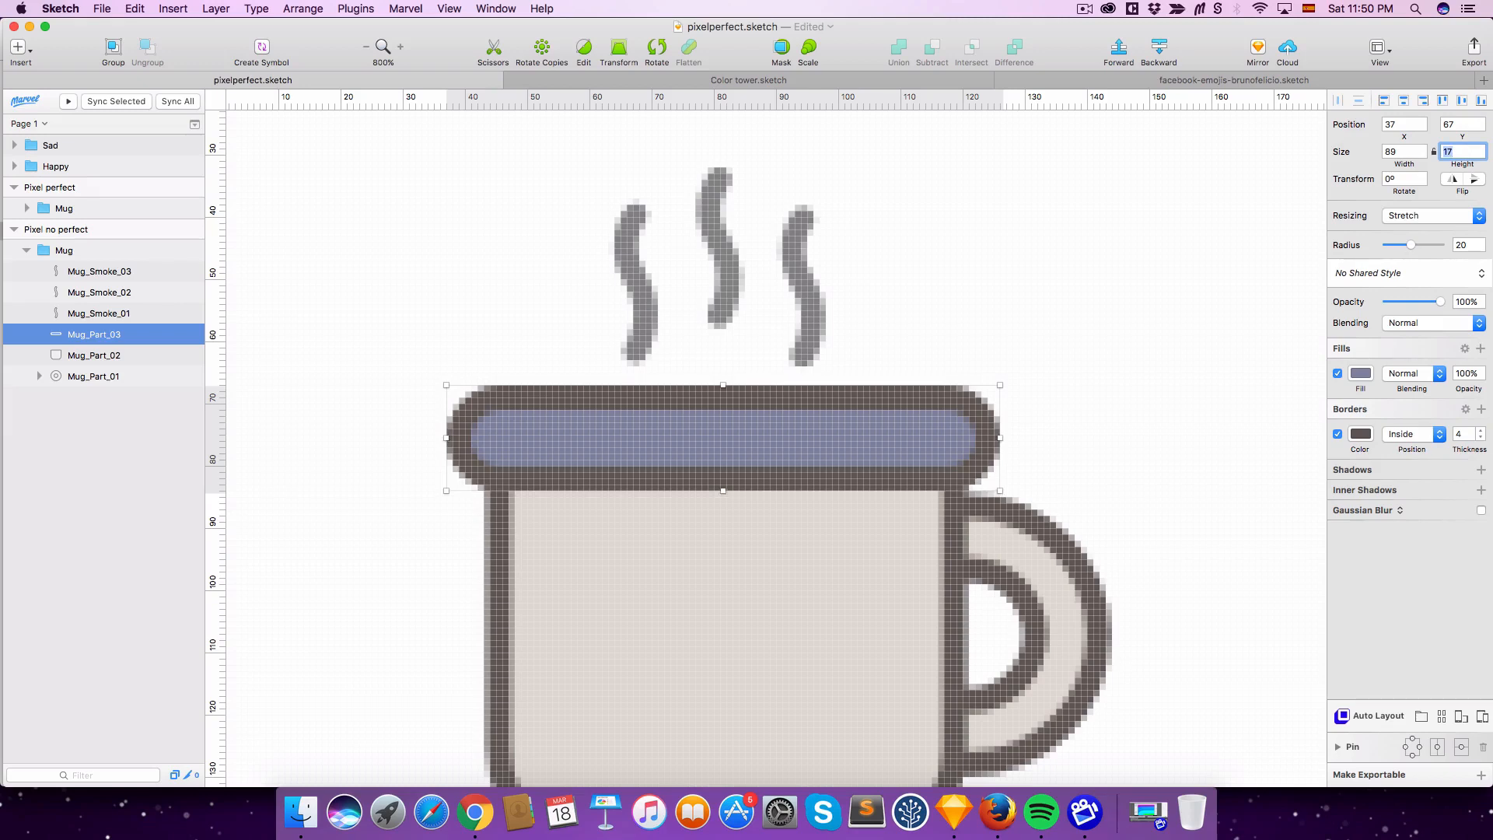
# Set the position of the mug body Mug_Part_02 to X 43 and Y 76.
pyautogui.click(997, 339)
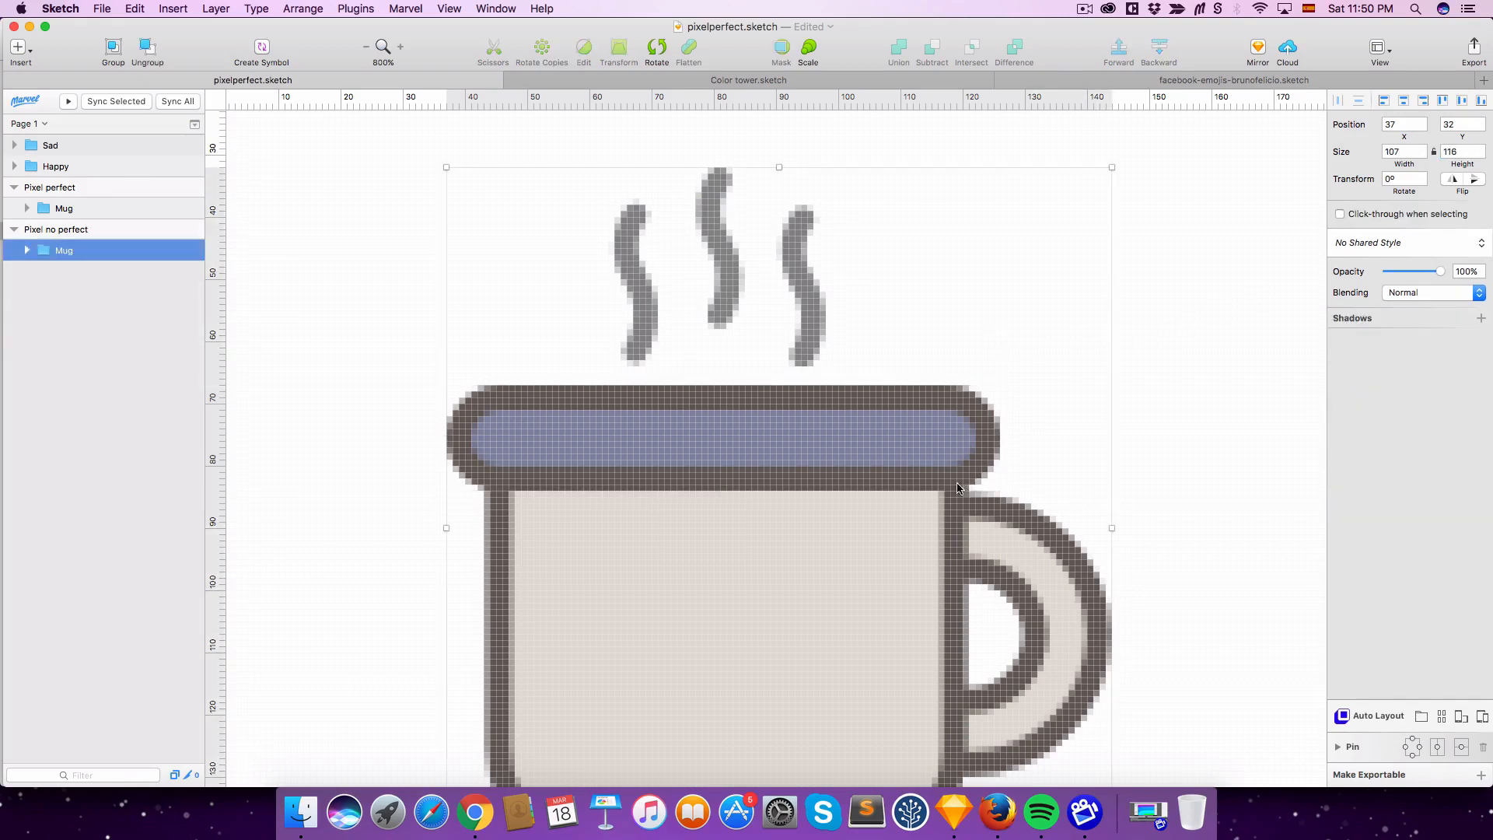
pyautogui.doubleClick(950, 511)
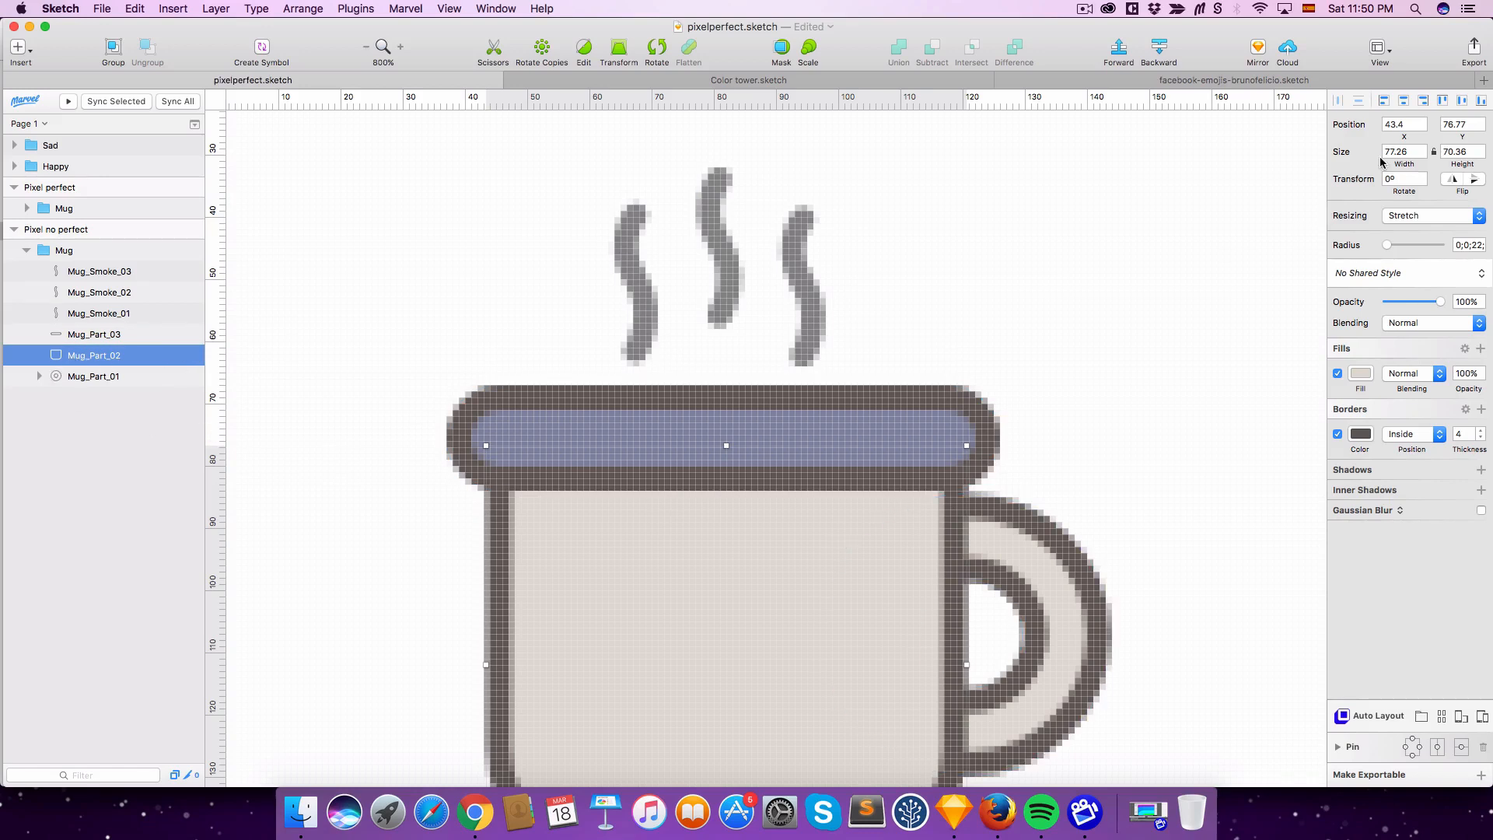
pyautogui.moveTo(1397, 124); pyautogui.dragTo(1473, 124)
pyautogui.press('BackSpace')
pyautogui.press('BackSpace')
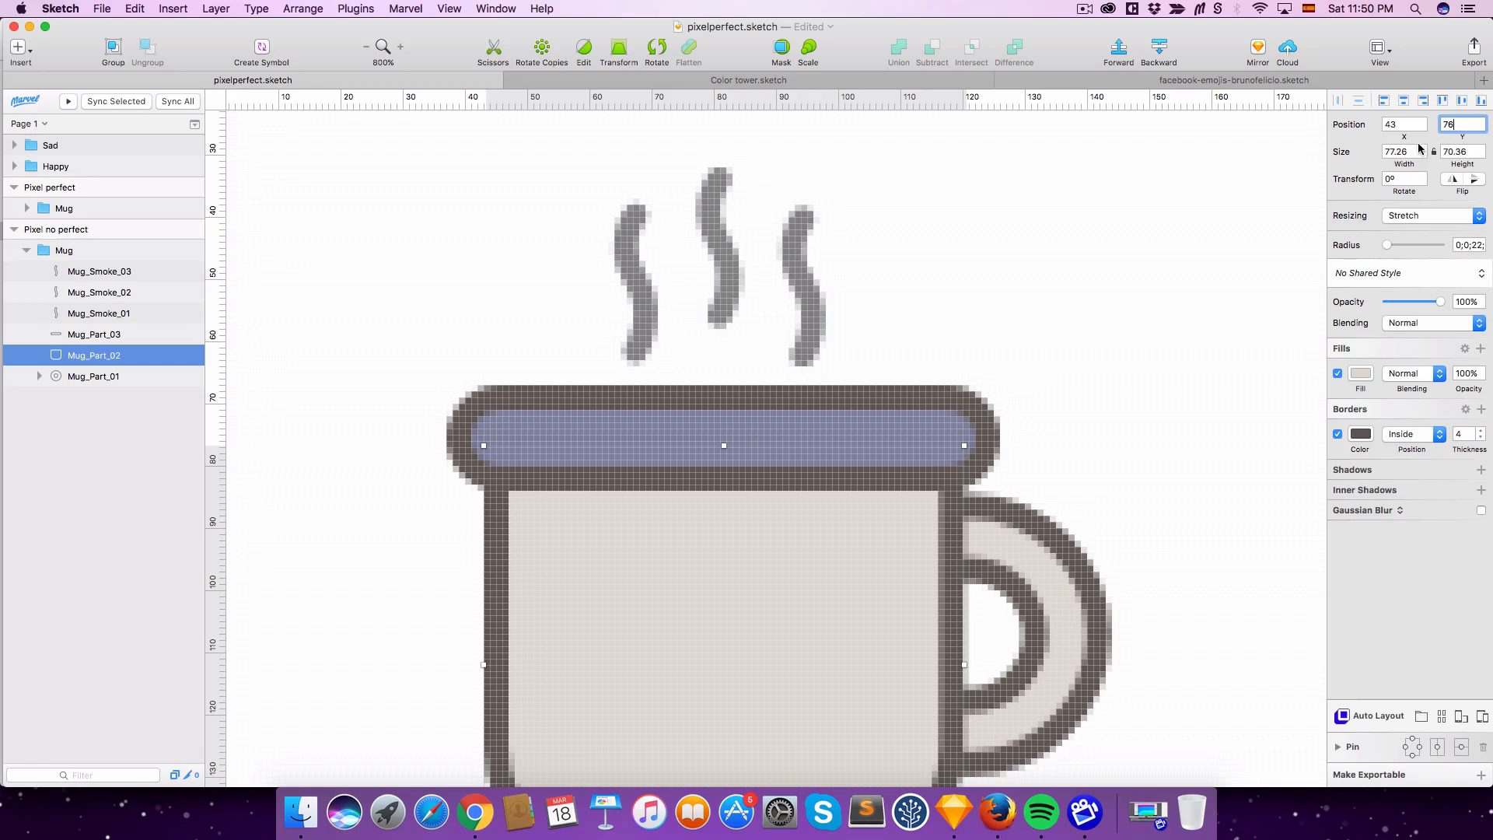
# Set the size of the mug body Mug_Part_02 to a width of 77 and a height of 70.
pyautogui.moveTo(1397, 152); pyautogui.dragTo(1472, 152)
pyautogui.press('BackSpace')
pyautogui.press('BackSpace')
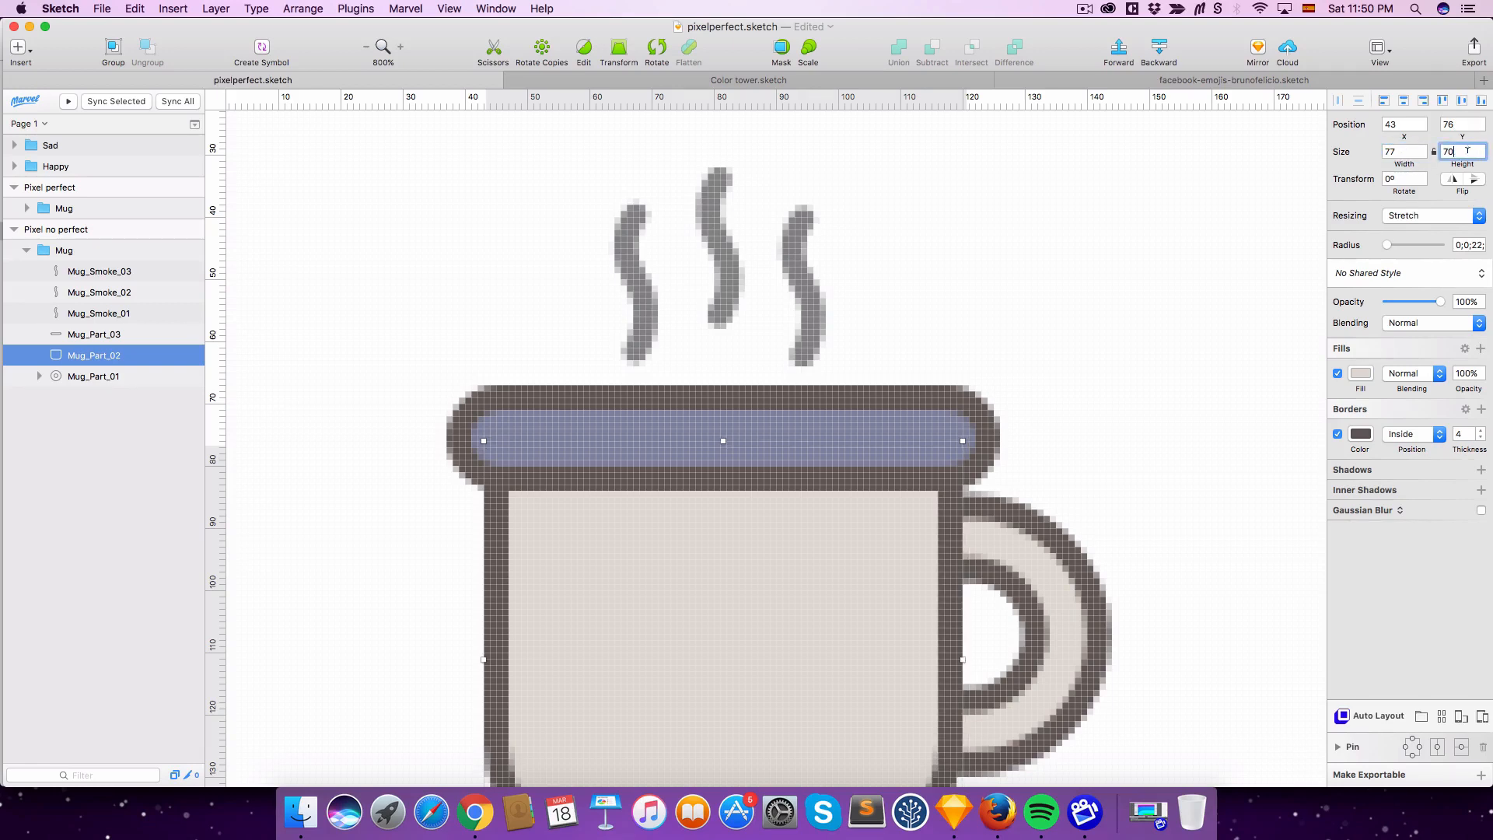
pyautogui.press('Return')
# Review the position and size of the smoke, rim and body layers in the Pixel no perfect mug.
pyautogui.click(491, 350)
pyautogui.click(26, 250)
pyautogui.click(74, 273)
pyautogui.click(76, 294)
pyautogui.click(80, 315)
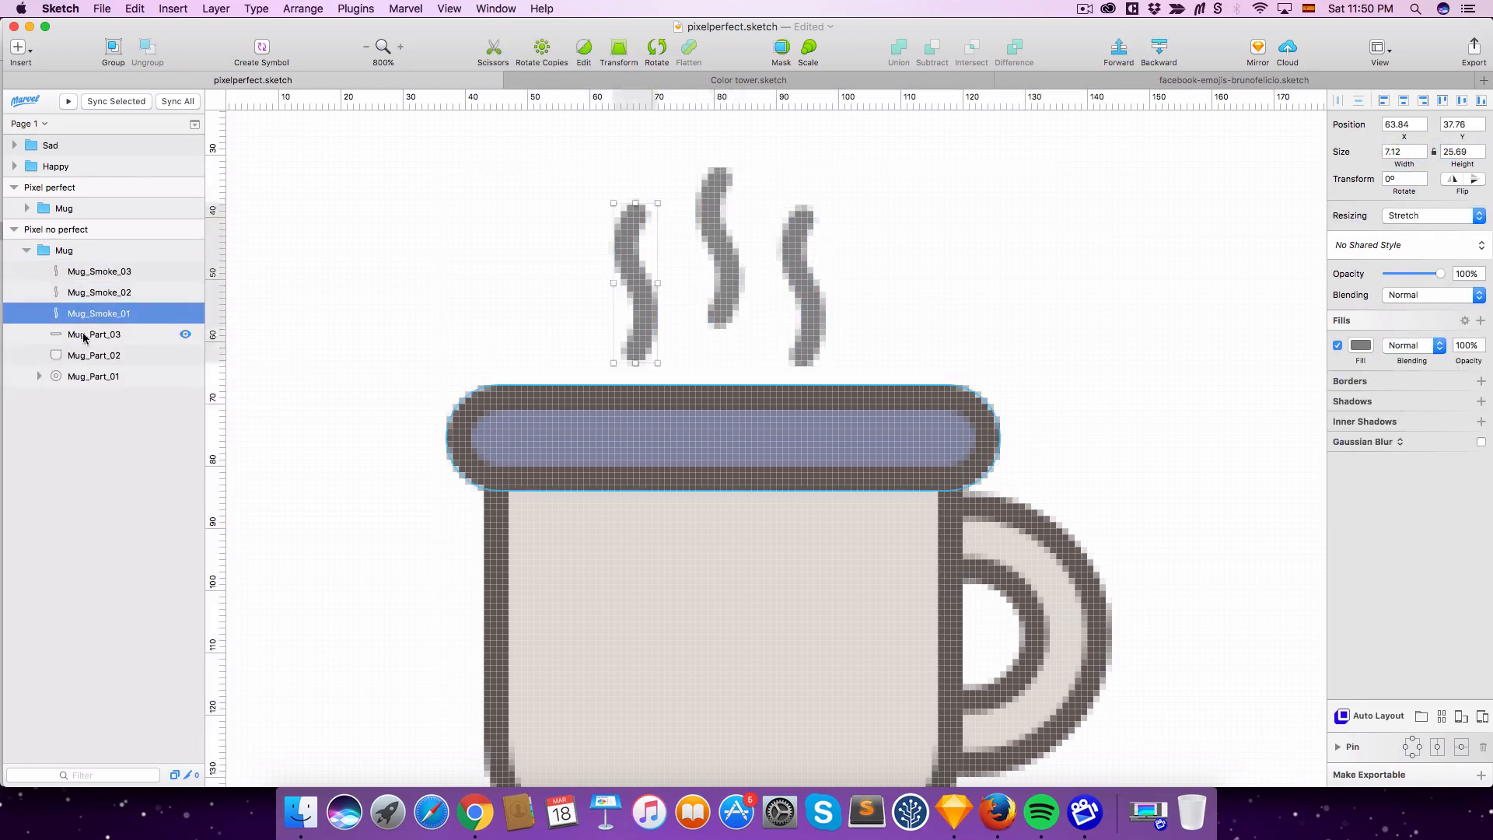
pyautogui.click(82, 338)
pyautogui.click(83, 355)
# Set the handle Mug_Part_01 to X 98 and Y 84, with width 45 and a whole-pixel height.
pyautogui.click(85, 376)
pyautogui.click(1397, 123)
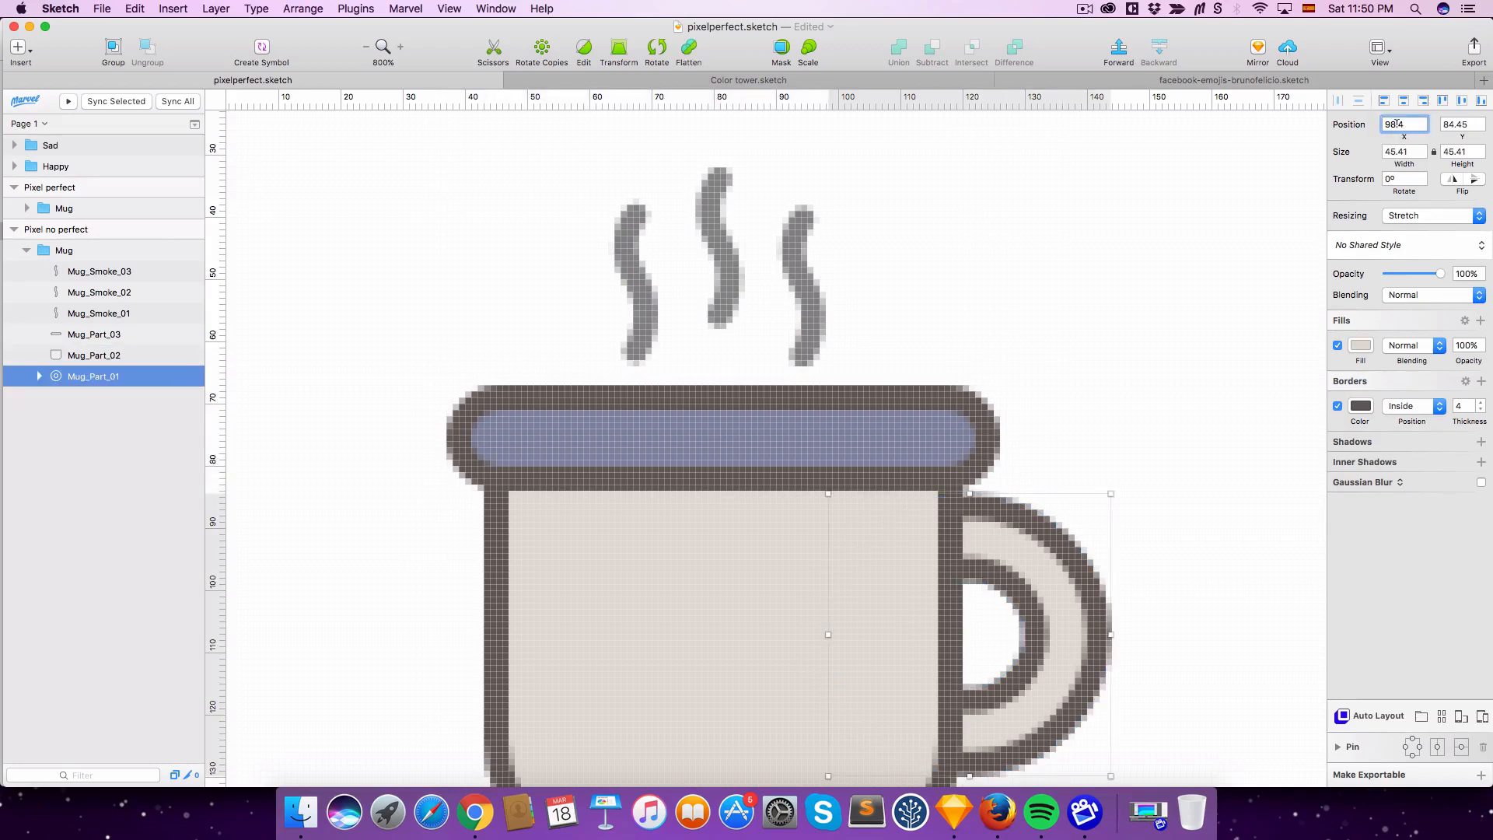
pyautogui.press('BackSpace')
pyautogui.moveTo(1469, 123); pyautogui.dragTo(1396, 152)
pyautogui.press('BackSpace')
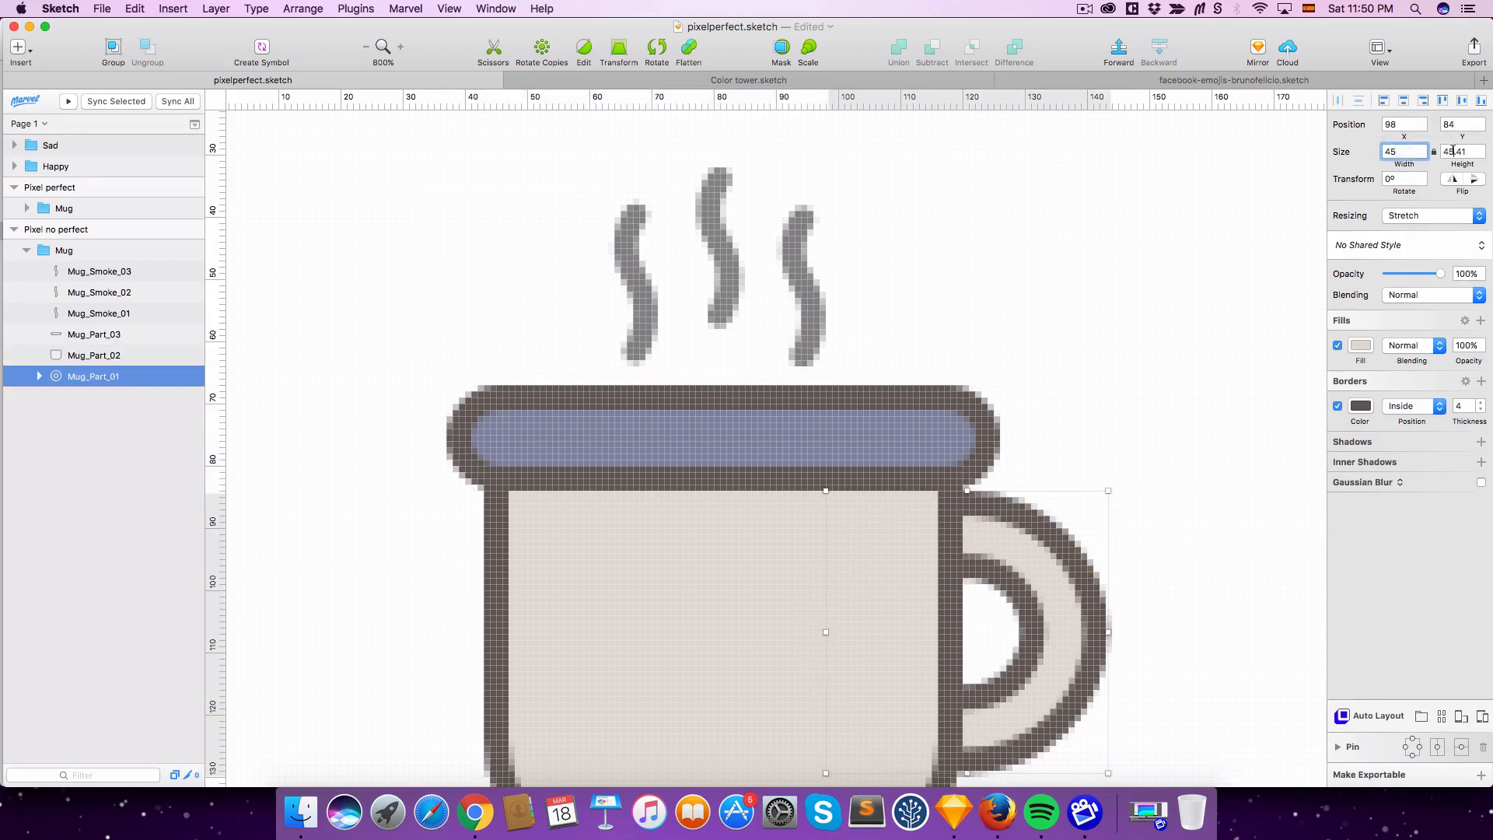
pyautogui.click(1458, 152)
# Set the middle smoke Mug_Smoke_02 to X 77 and Y 32, with width 7 and a whole-pixel height.
pyautogui.click(737, 287)
pyautogui.click(1397, 124)
pyautogui.write('77')
pyautogui.press('Tab')
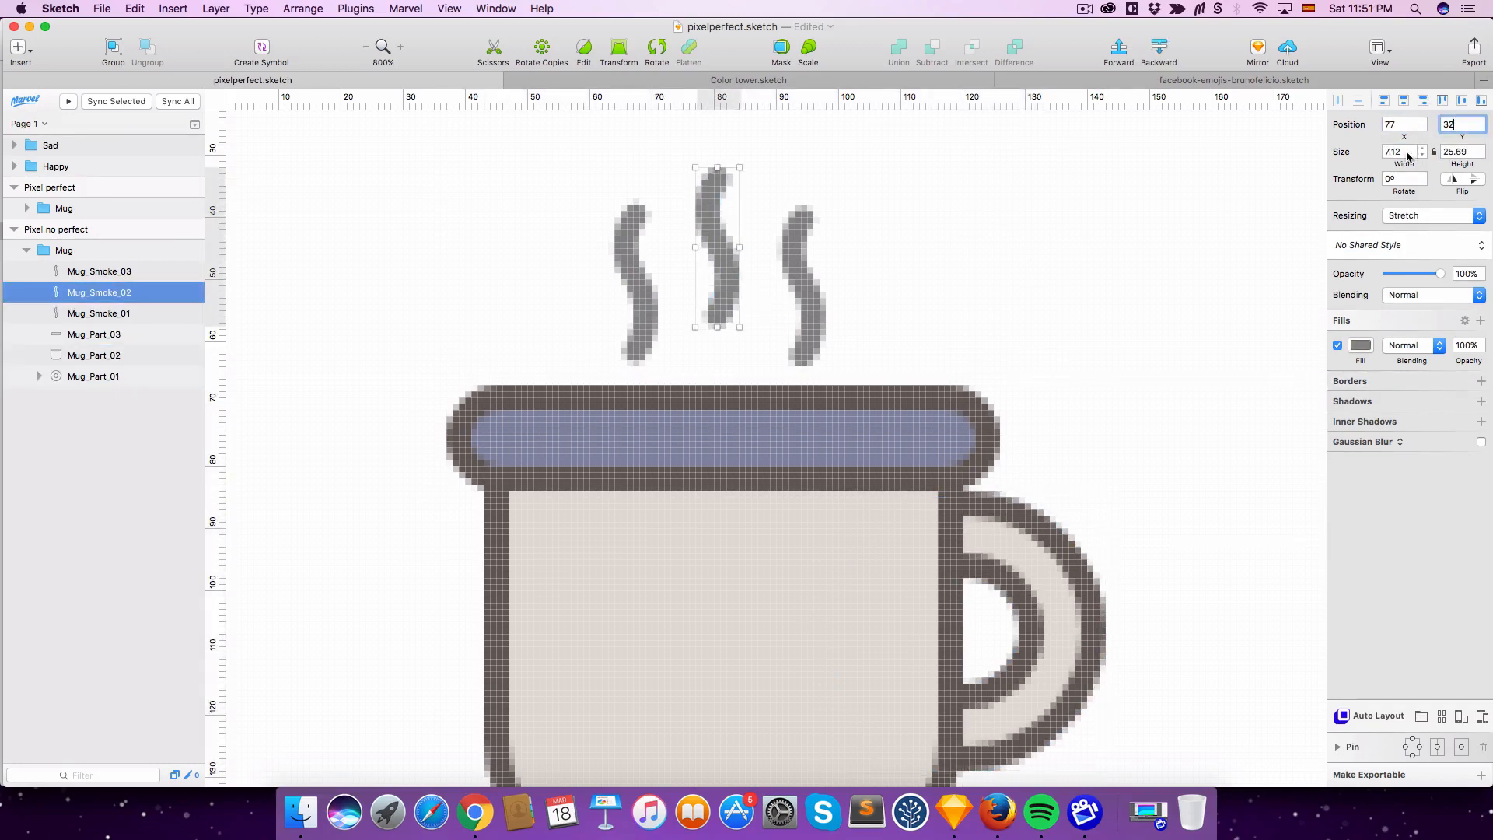
pyautogui.click(1406, 152)
pyautogui.write('7')
pyautogui.moveTo(1469, 152); pyautogui.dragTo(1397, 125)
pyautogui.press('BackSpace')
# Remove the decimals from the position and size of the right-hand smoke Mug_Smoke_03.
pyautogui.doubleClick(801, 231)
pyautogui.press('BackSpace')
pyautogui.moveTo(1467, 124); pyautogui.dragTo(1389, 152)
pyautogui.press('BackSpace')
pyautogui.press('BackSpace')
pyautogui.moveTo(1468, 152)
pyautogui.mouseDown()
pyautogui.moveTo(1412, 125)
pyautogui.moveTo(1406, 152)
pyautogui.moveTo(1471, 124)
pyautogui.moveTo(1477, 146)
pyautogui.mouseUp()
pyautogui.press('BackSpace')
# Remove the decimals from the position and size of the left-hand smoke Mug_Smoke_01.
pyautogui.doubleClick(638, 230)
pyautogui.press('BackSpace')
pyautogui.press('BackSpace')
pyautogui.press('BackSpace')
pyautogui.press('BackSpace')
pyautogui.click(802, 278)
pyautogui.scroll(-4, 921, 366)
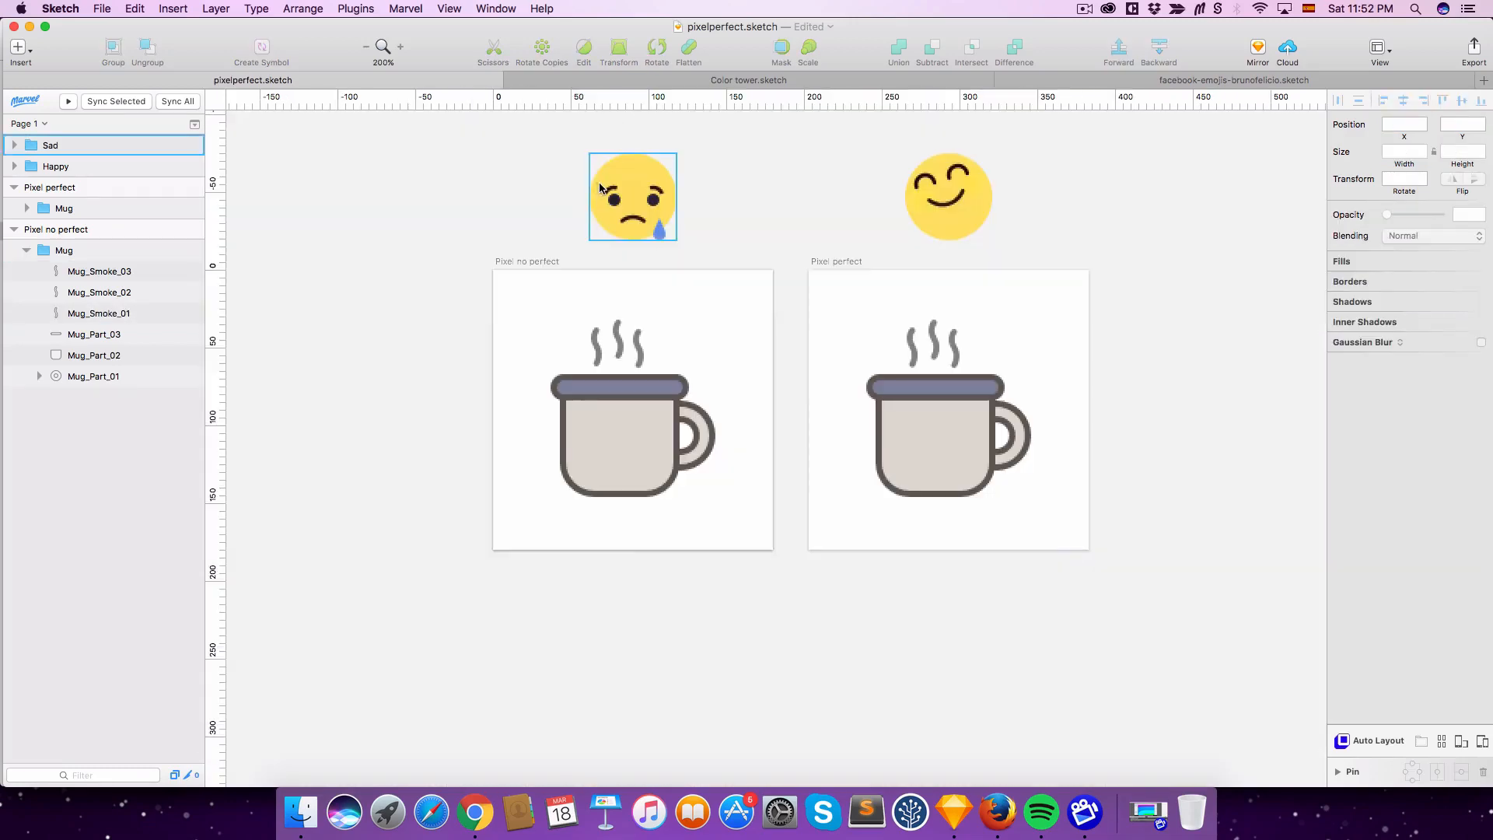
# Replace the Sad emoji above the Pixel no perfect artboard with a copy of the Happy emoji, level with the original.
pyautogui.click(600, 188)
pyautogui.press('Delete')
pyautogui.click(948, 196)
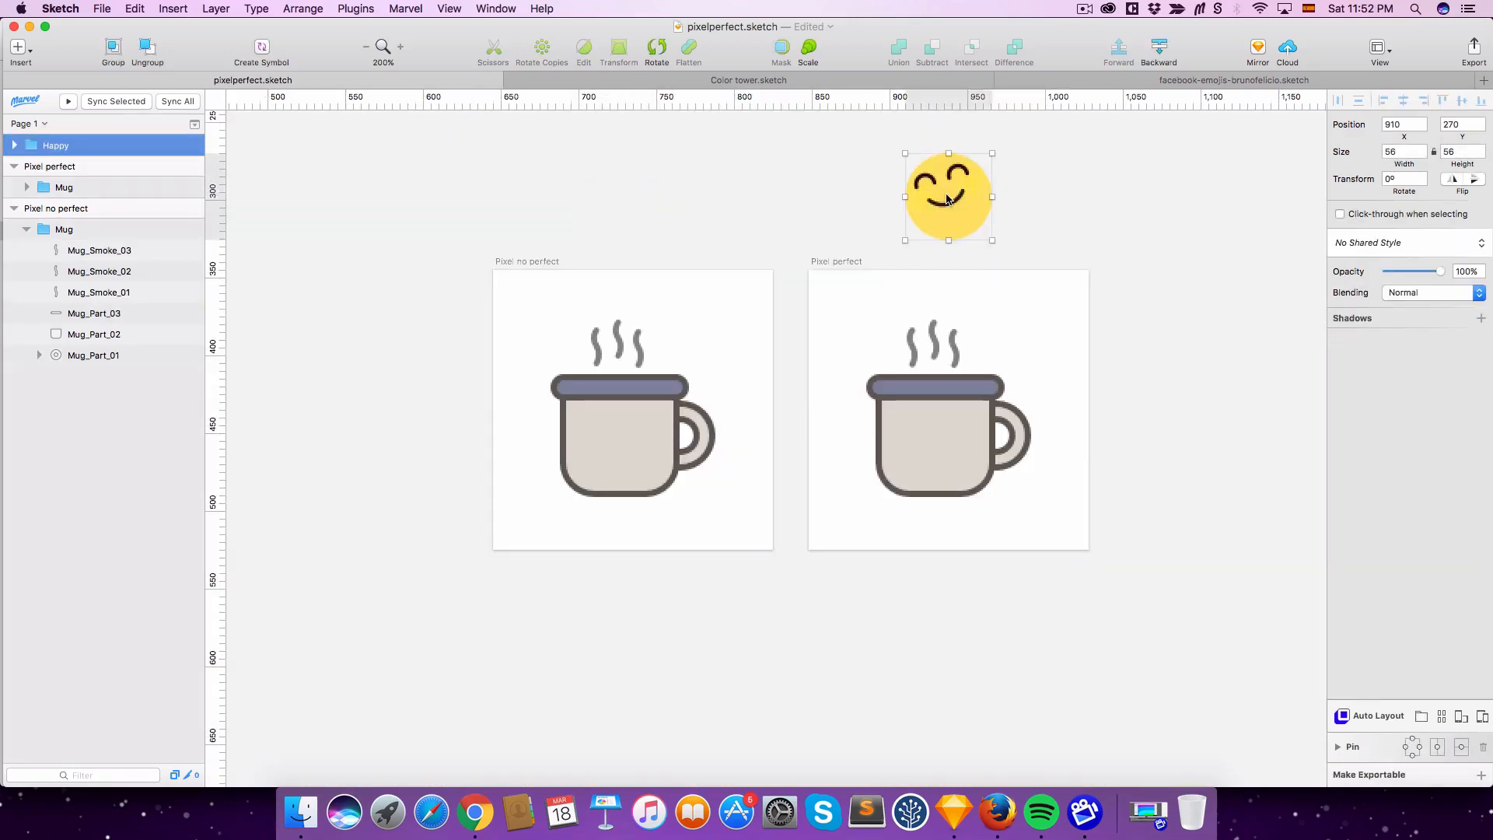
pyautogui.moveTo(806, 202); pyautogui.dragTo(633, 199)
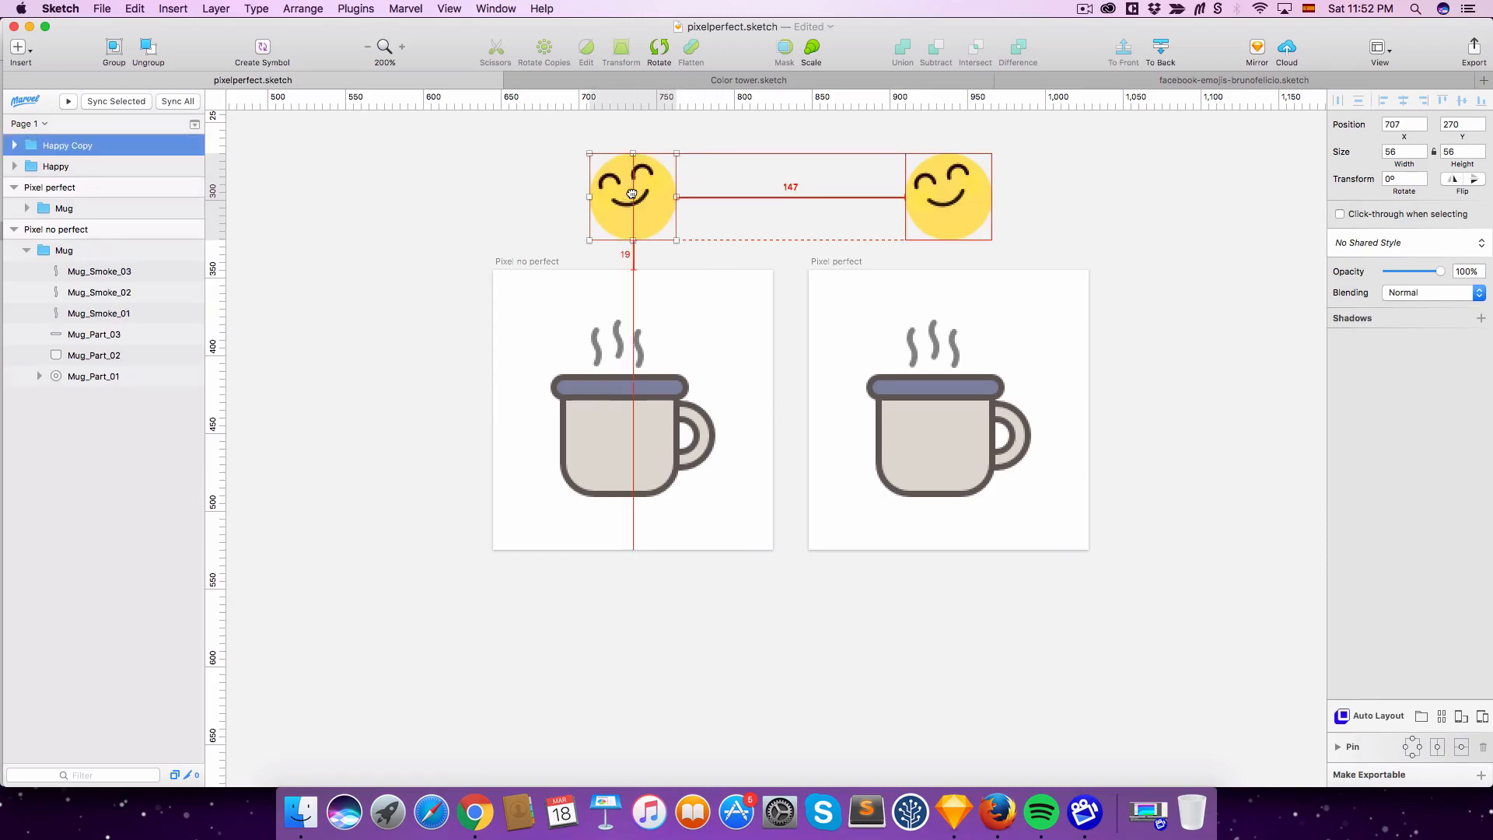
pyautogui.click(761, 186)
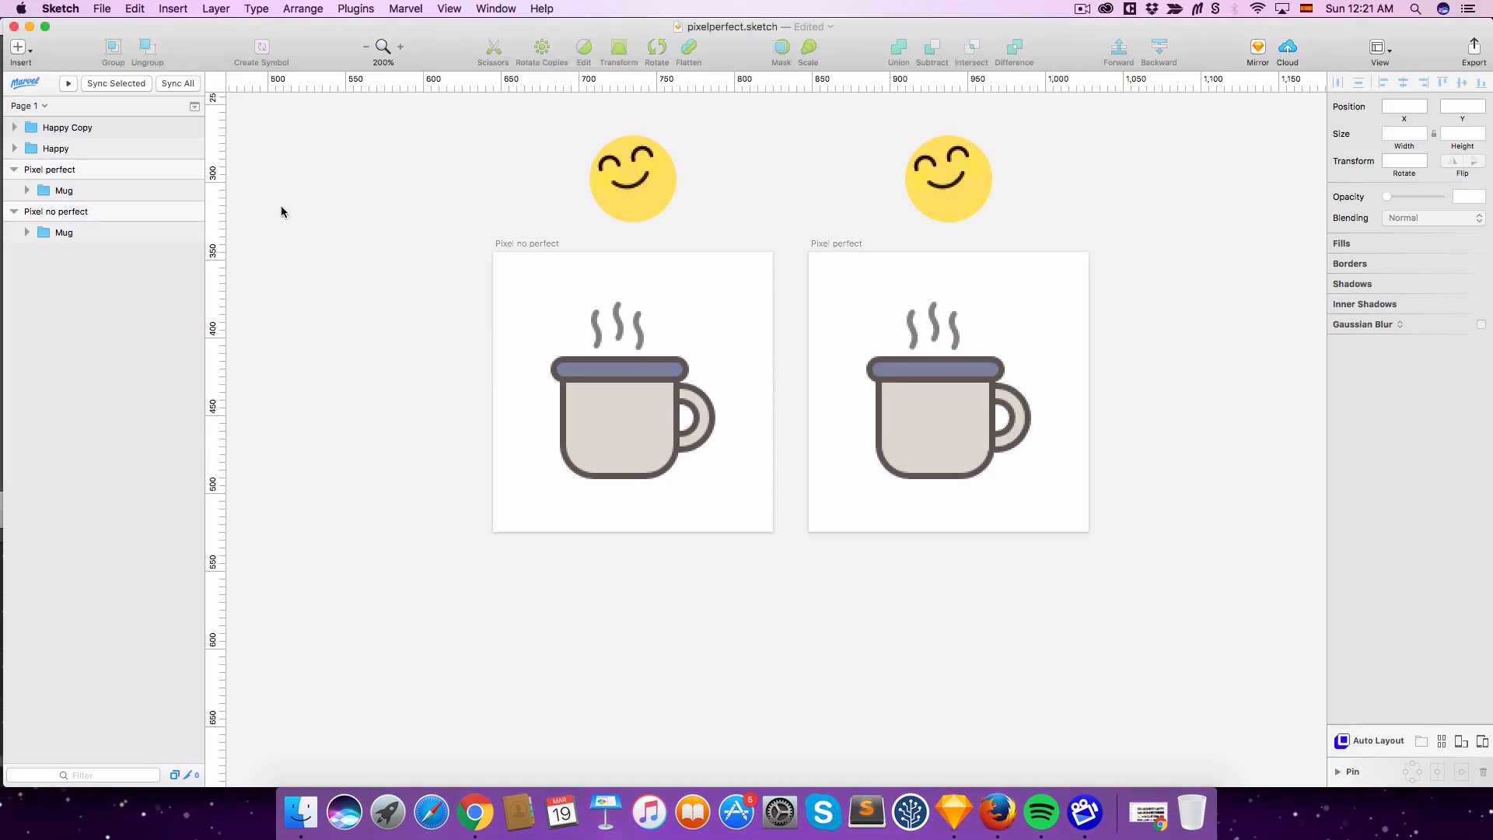
# Check the Pixel Fitting options in the general preferences.
pyautogui.click(54, 11)
pyautogui.click(76, 60)
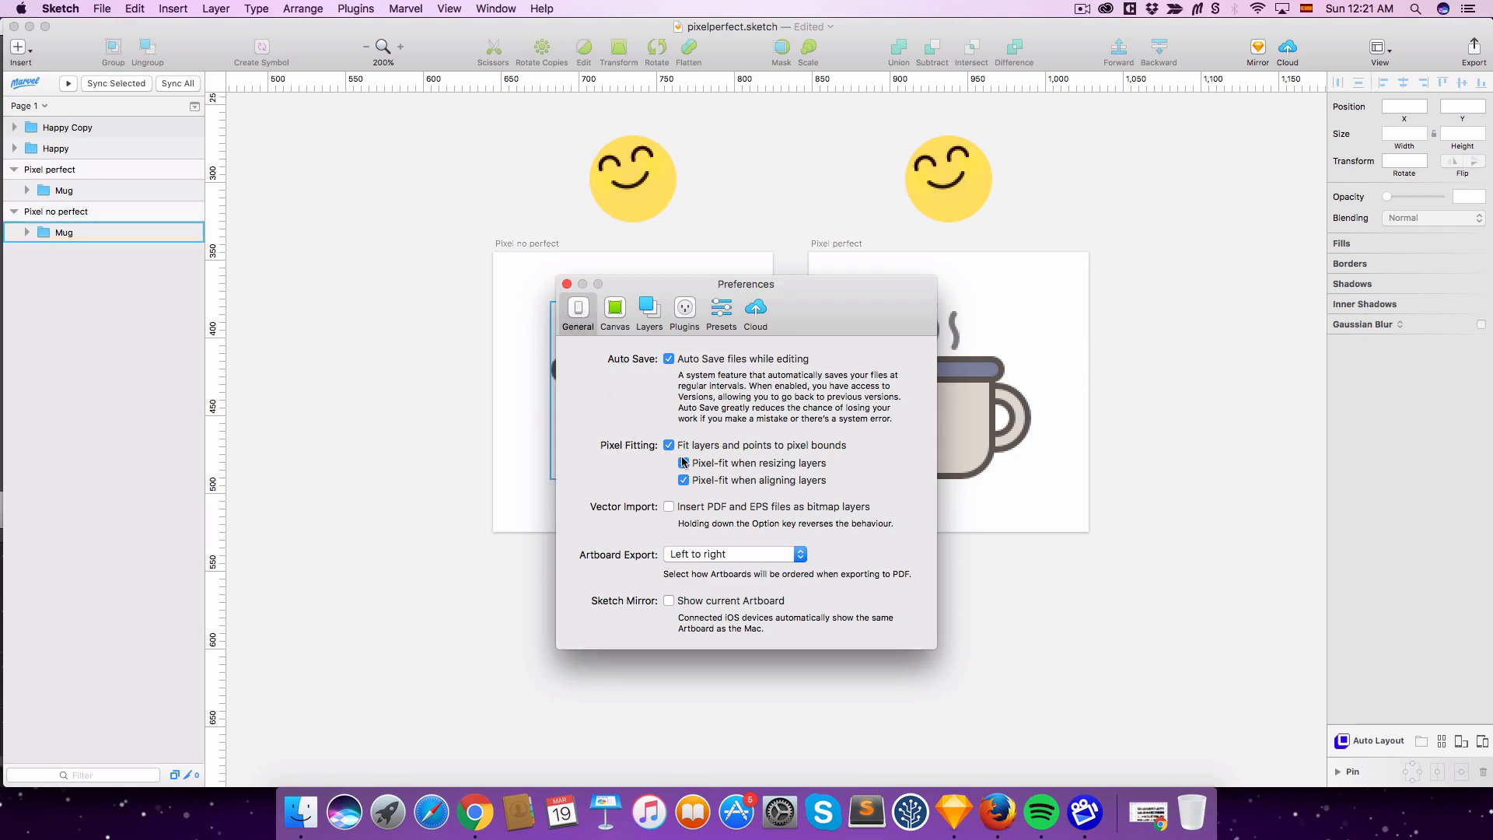
pyautogui.click(566, 284)
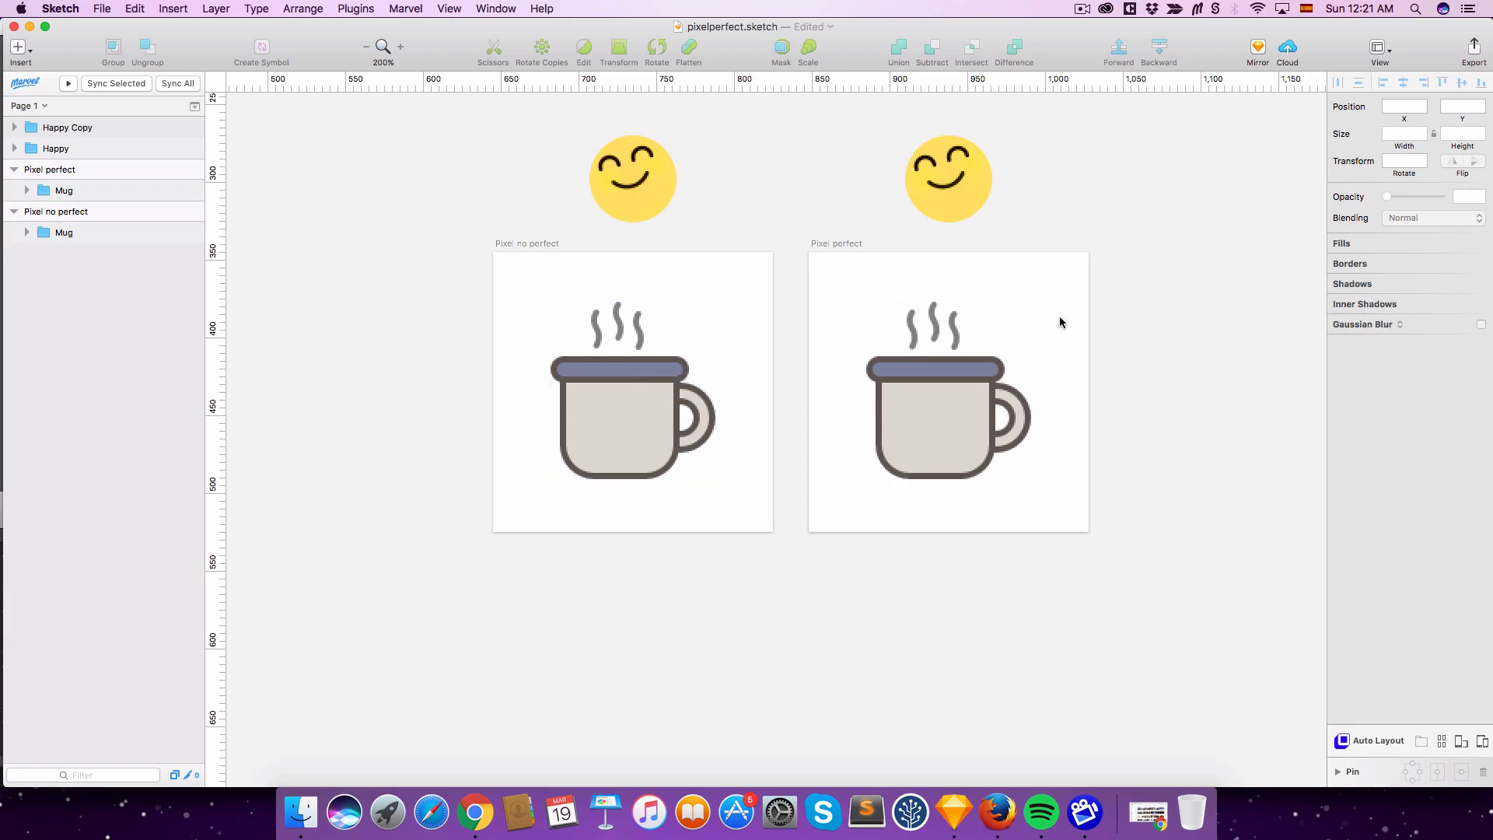
# Add the Show Pixels item to the toolbar before Scissors and check the pixel display option among the view settings.
pyautogui.rightClick(453, 36)
pyautogui.click(729, 232)
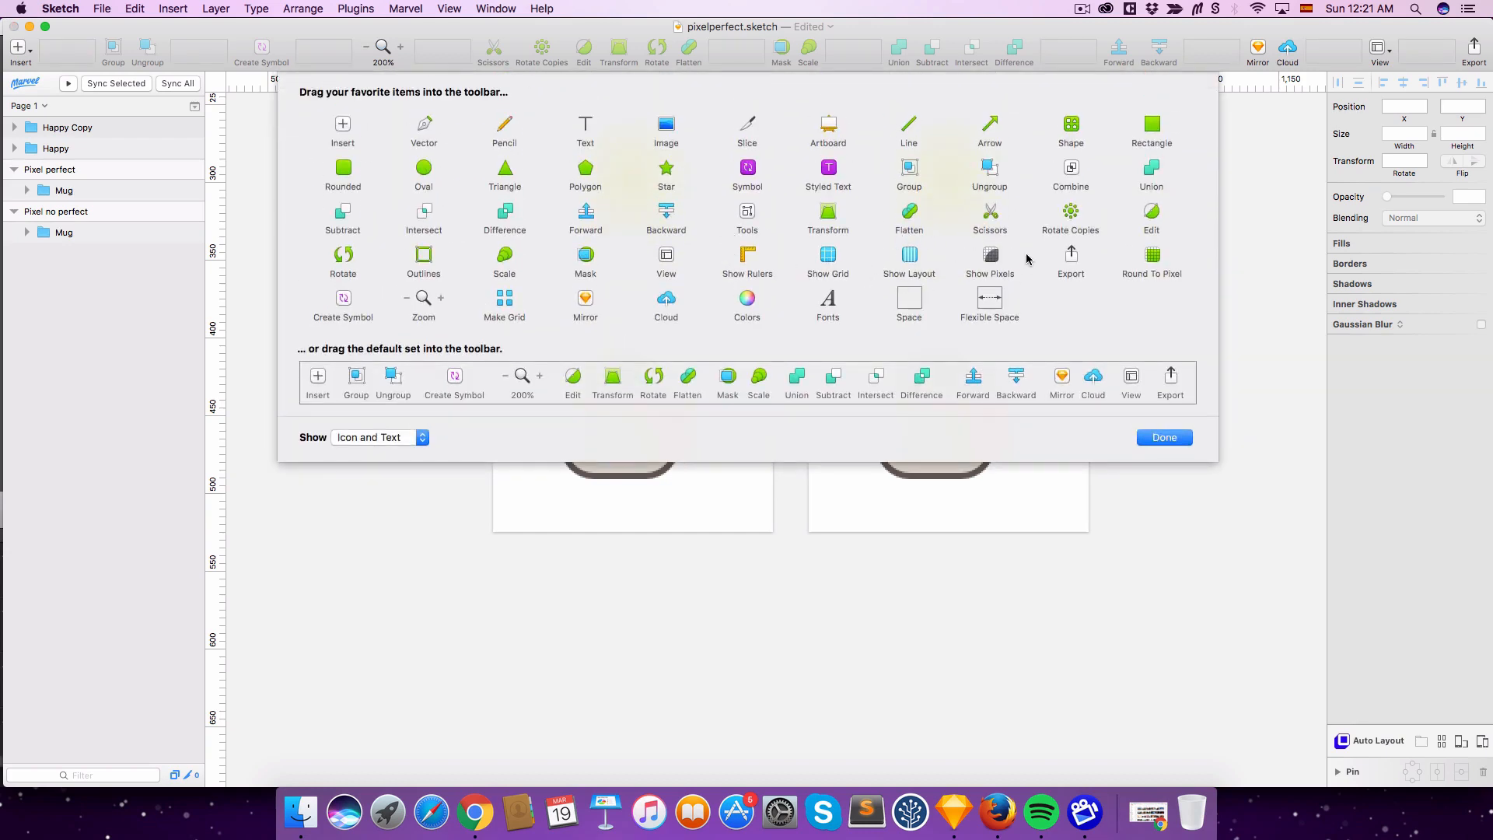
pyautogui.moveTo(472, 75); pyautogui.dragTo(480, 51)
pyautogui.click(1161, 440)
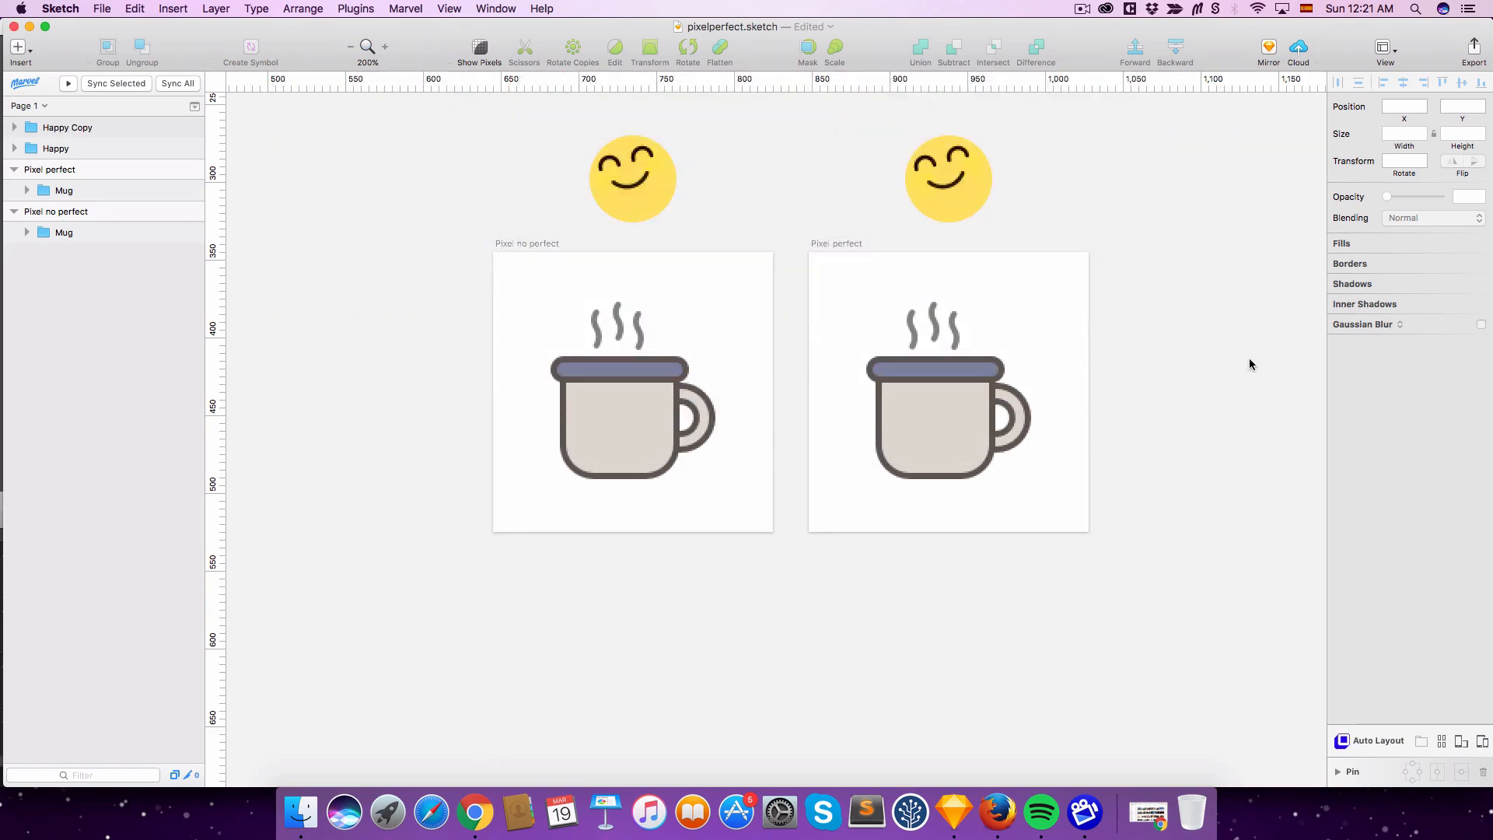
pyautogui.click(1389, 53)
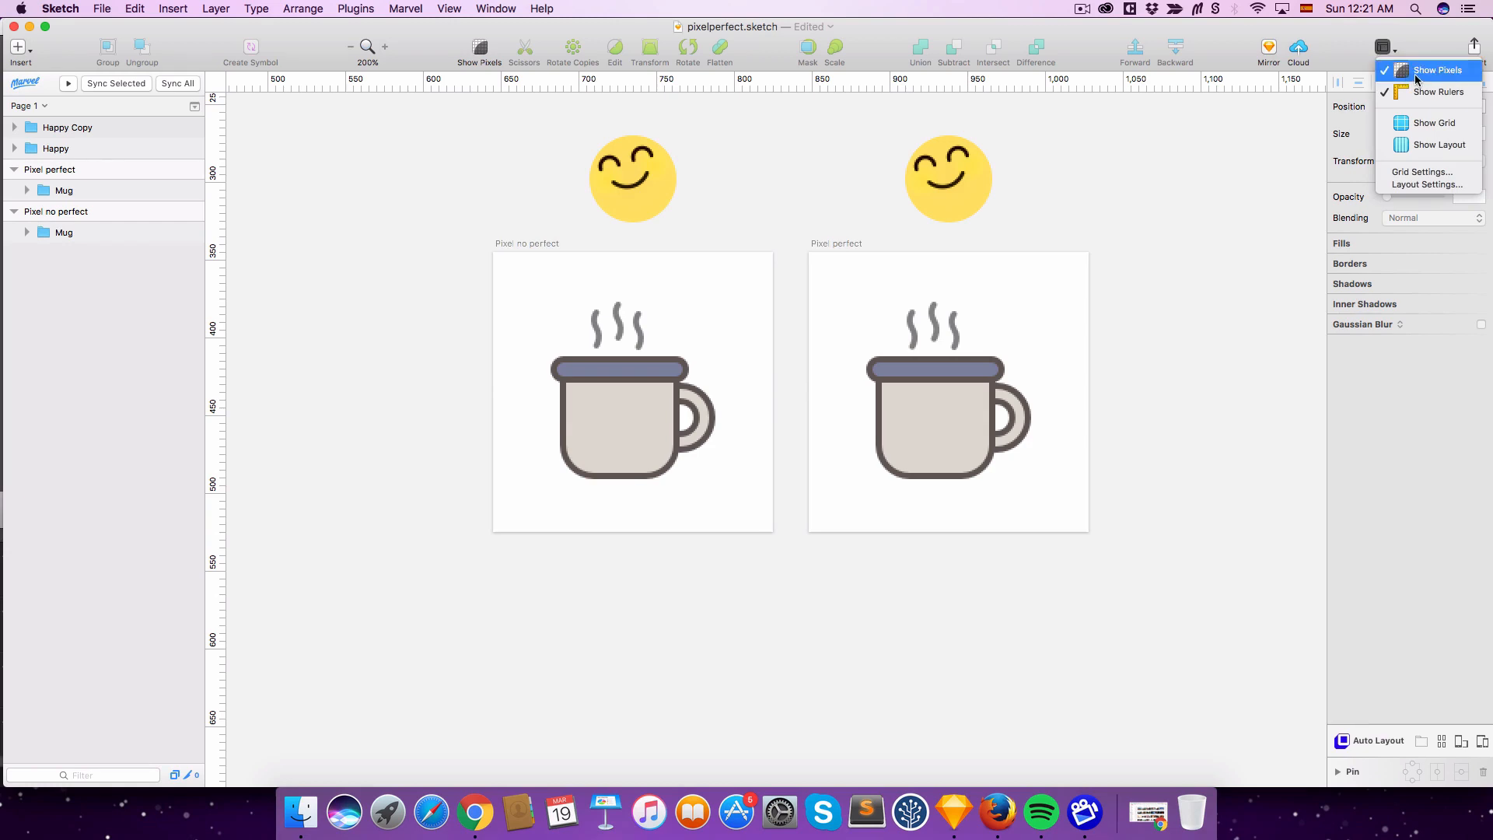
pyautogui.click(1205, 188)
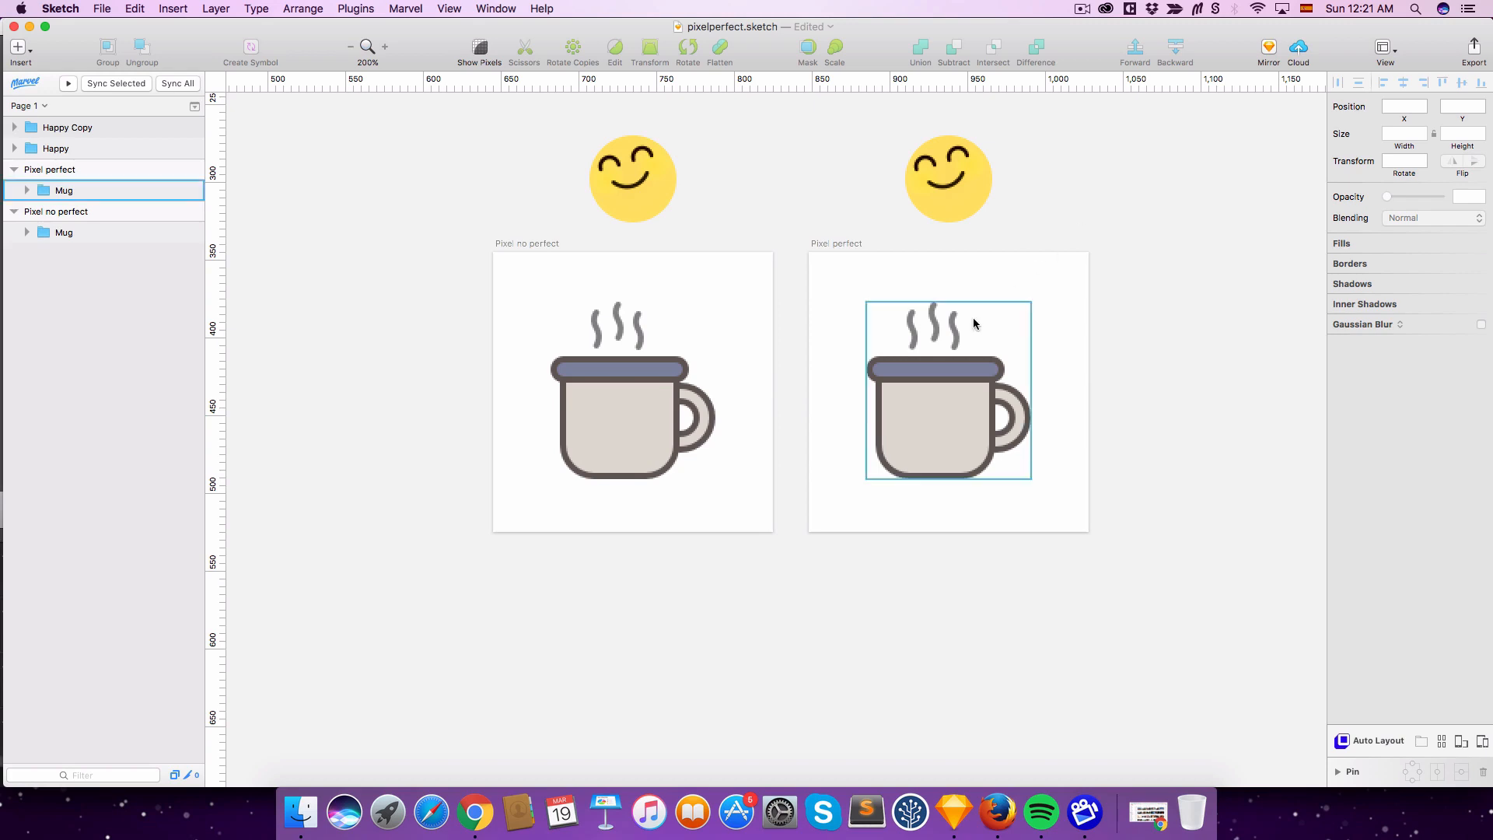
# Resize the mug group on the Pixel perfect artboard freely from its upper-right corner, making it slightly smaller.
pyautogui.click(945, 361)
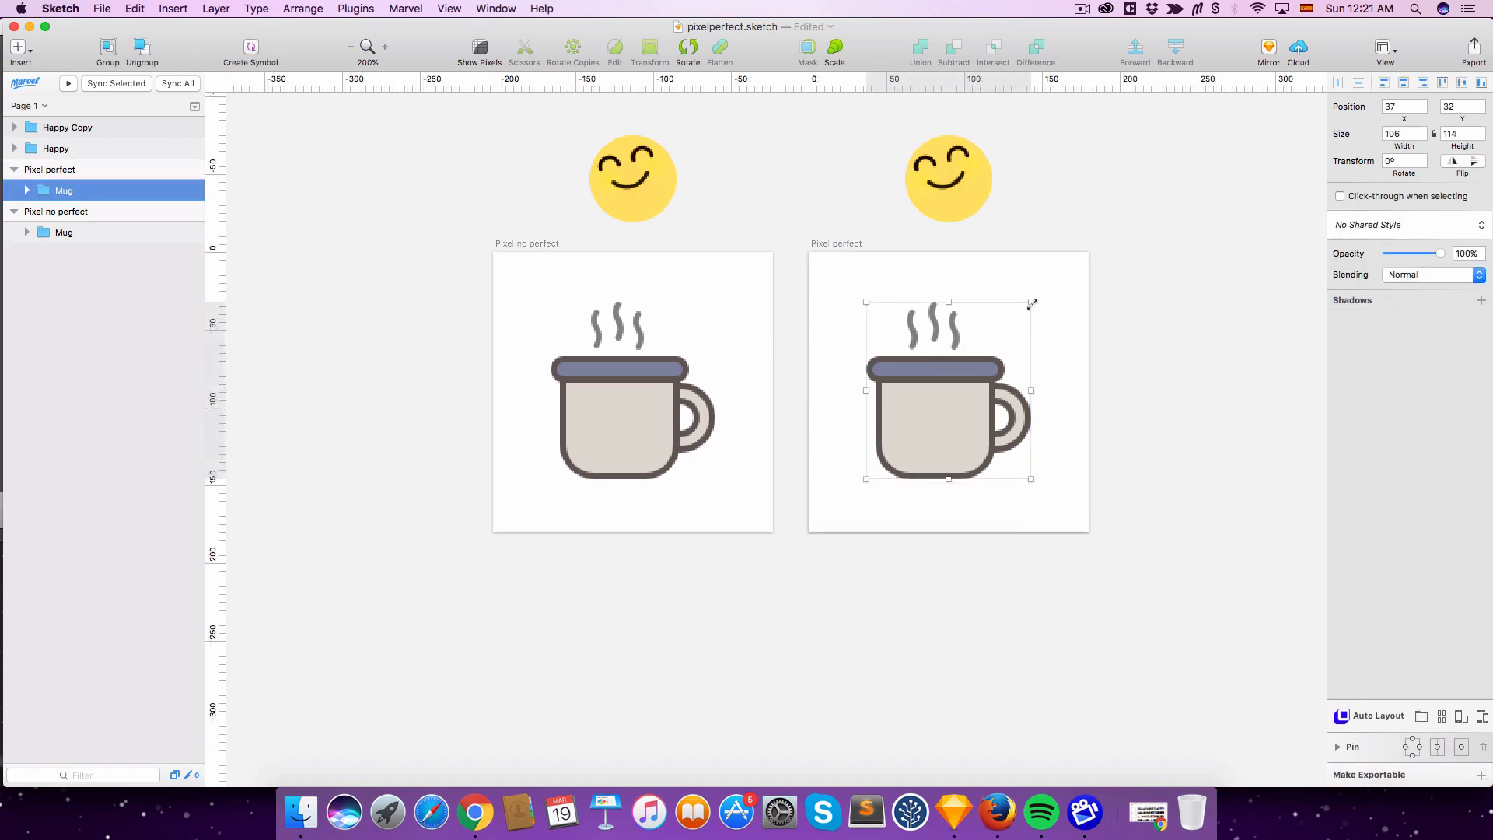
pyautogui.moveTo(1037, 301); pyautogui.dragTo(1066, 313)
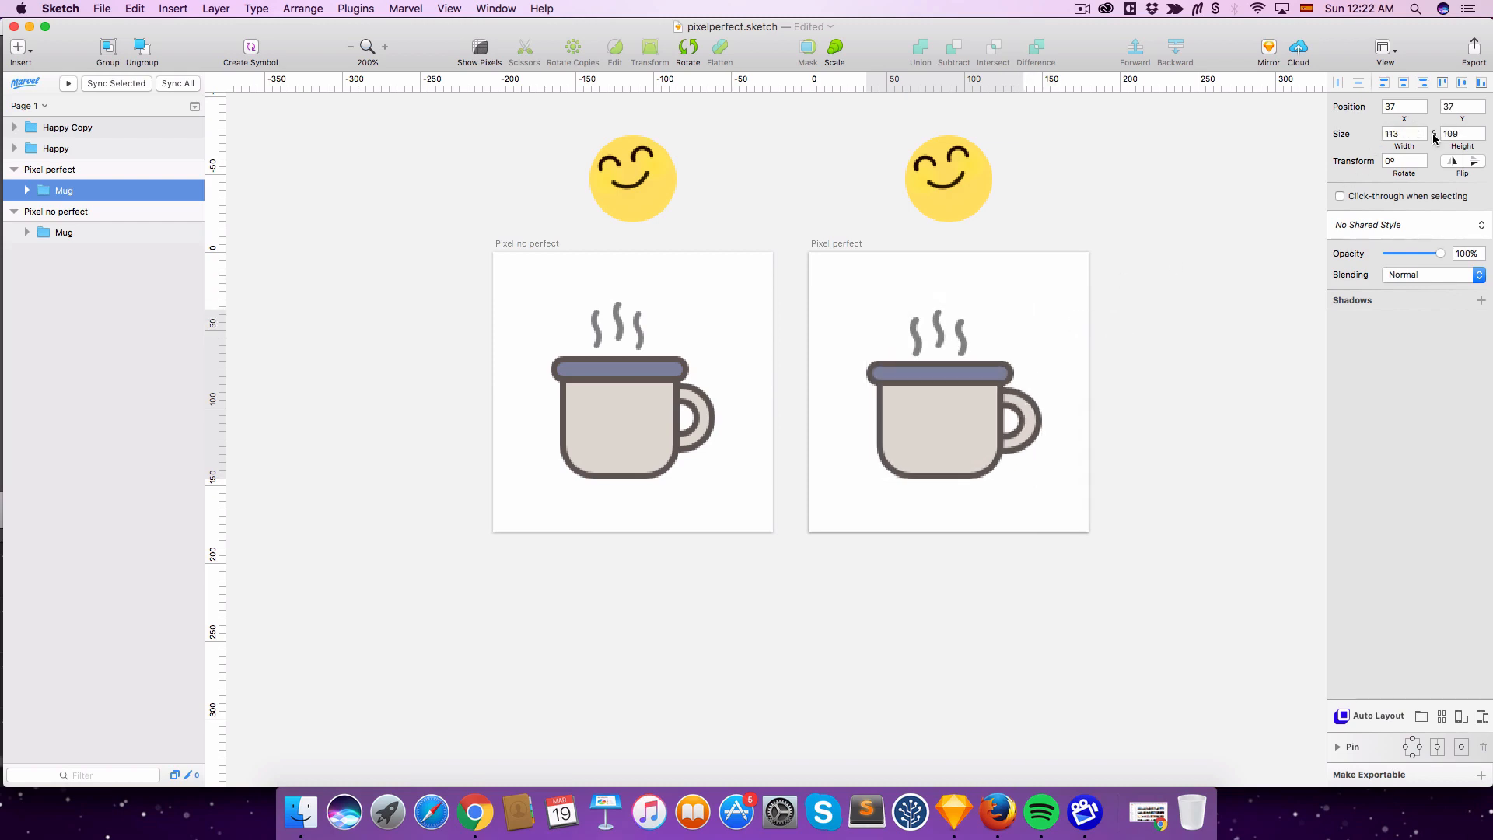
pyautogui.moveTo(1396, 147); pyautogui.dragTo(1466, 147)
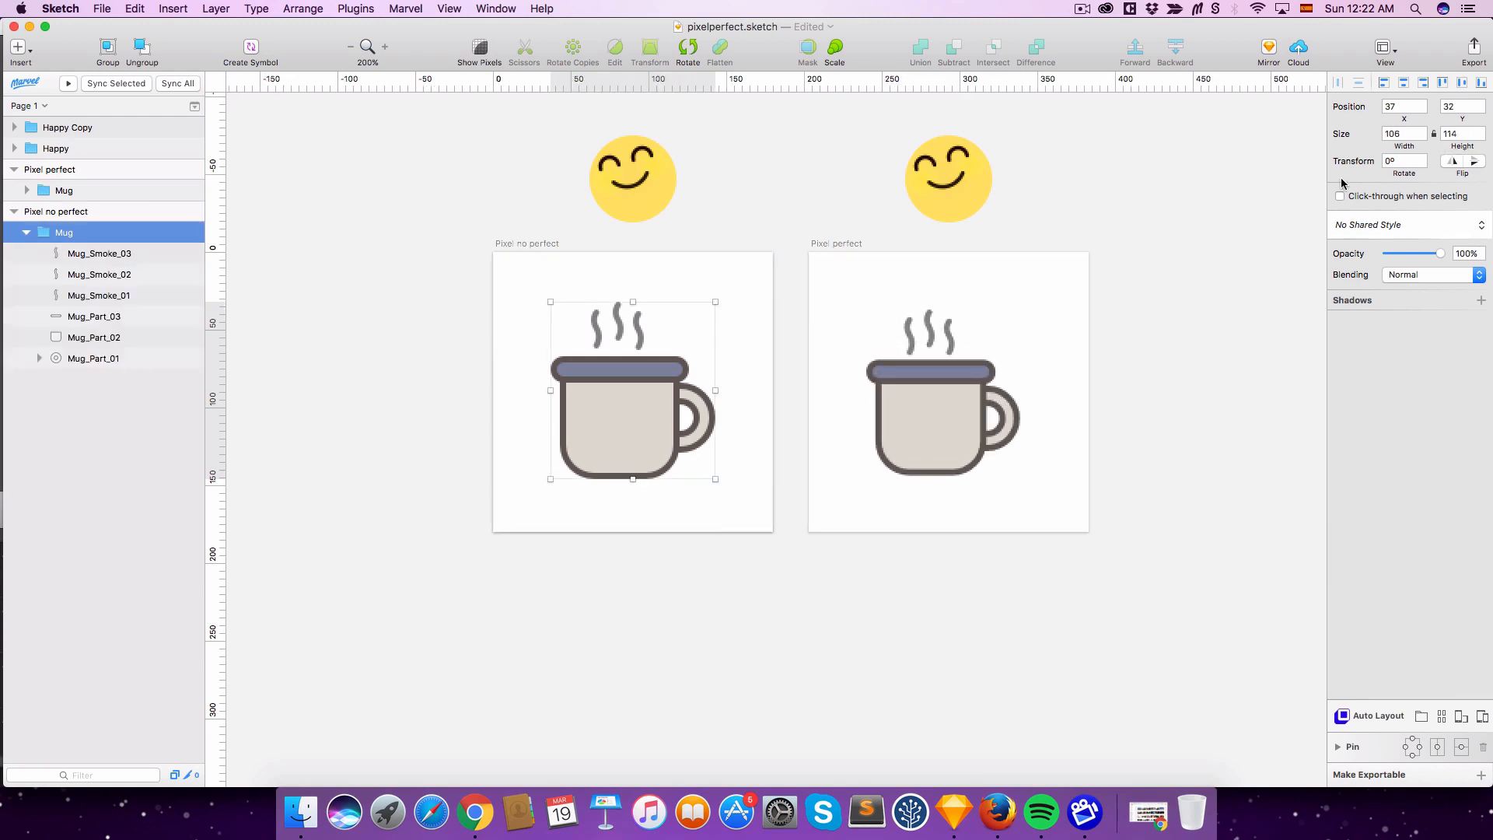
# Move the mug group on the Pixel no perfect artboard to X 49 and scale it to 200% from its center.
pyautogui.moveTo(1424, 118)
pyautogui.mouseDown()
pyautogui.moveTo(1408, 119)
pyautogui.moveTo(1448, 124)
pyautogui.moveTo(1433, 129)
pyautogui.mouseUp()
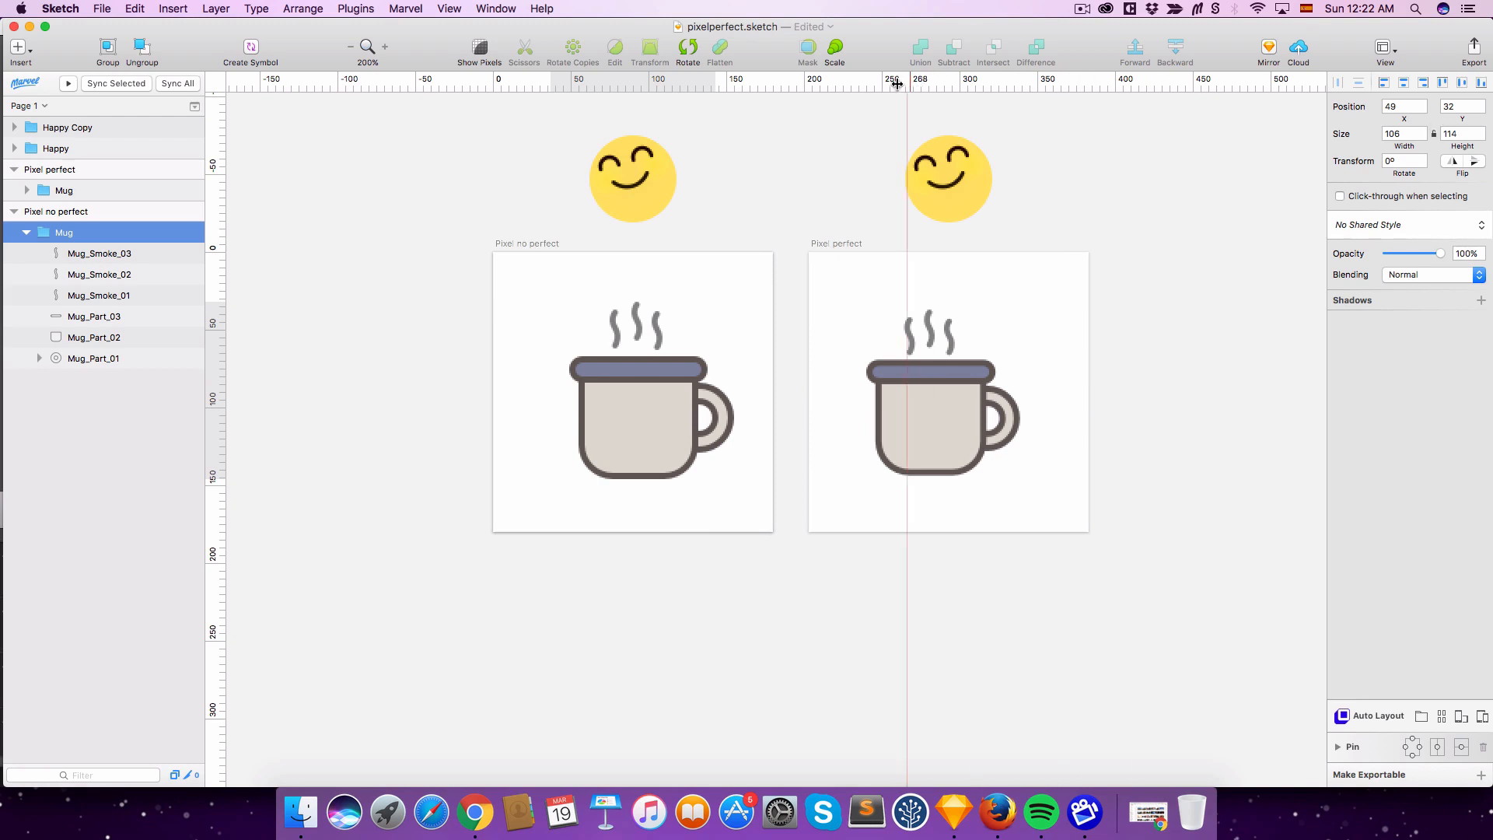
pyautogui.click(833, 49)
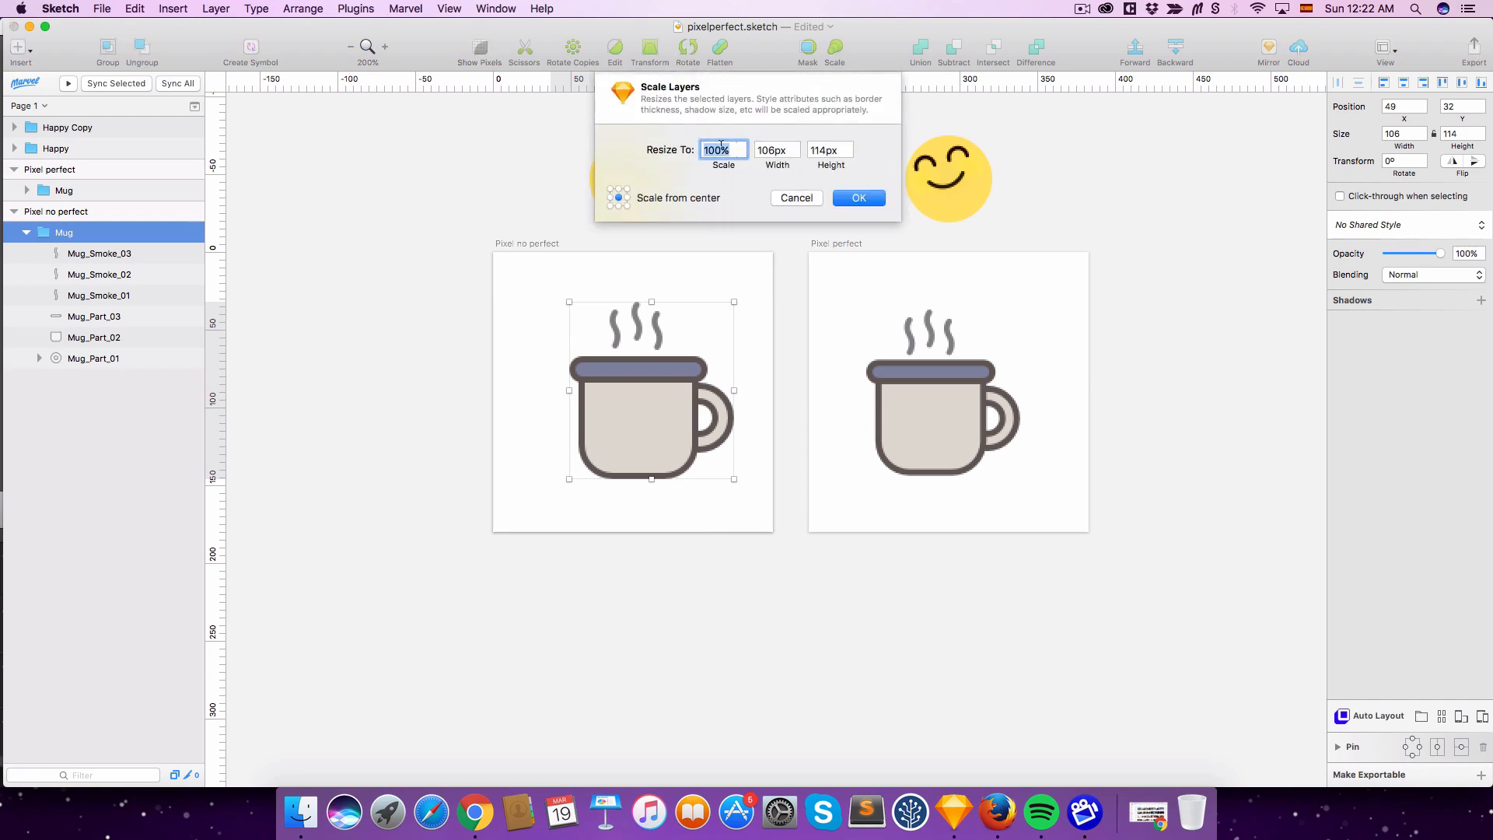
pyautogui.write('200')
pyautogui.press('Return')
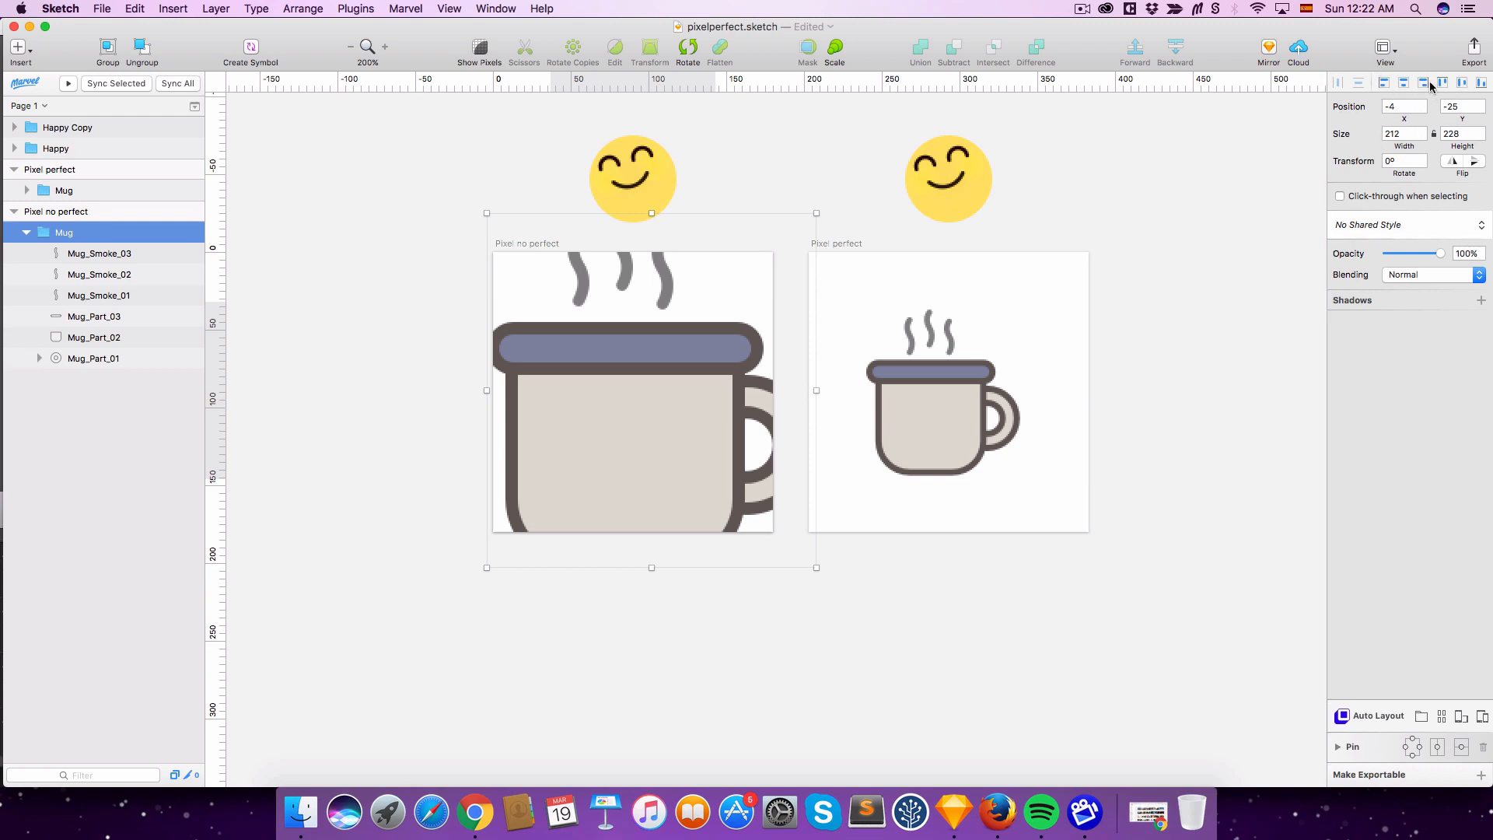
# Align the enlarged mug group to the horizontal center of the Pixel no perfect artboard, then to its right edge.
pyautogui.click(1404, 83)
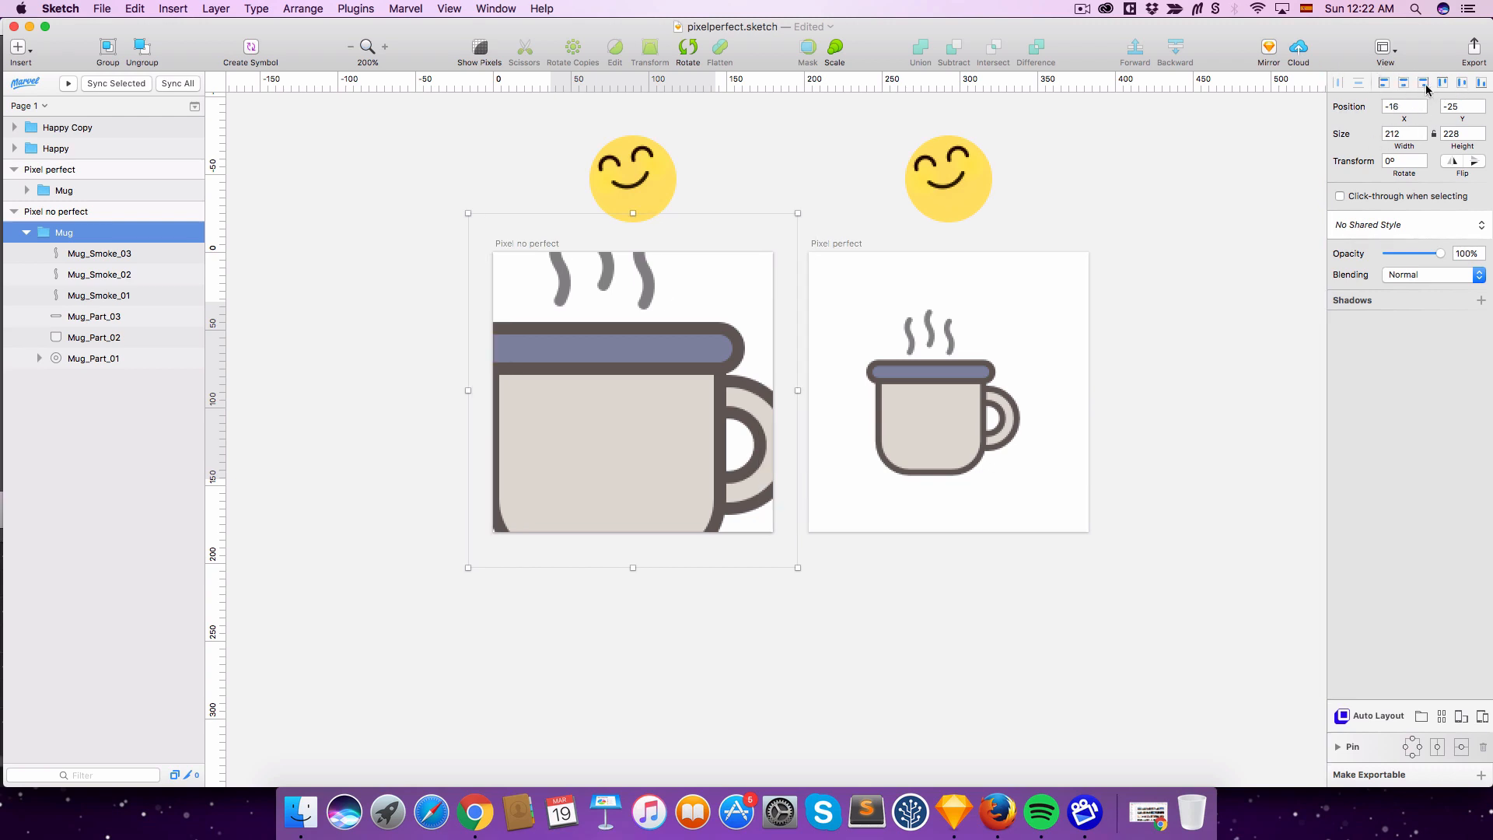
pyautogui.click(1426, 84)
# Try centering the middle smoke Mug_Smoke_02 of the Pixel perfect mug horizontally on the artboard, and undo the alignment.
pyautogui.click(933, 335)
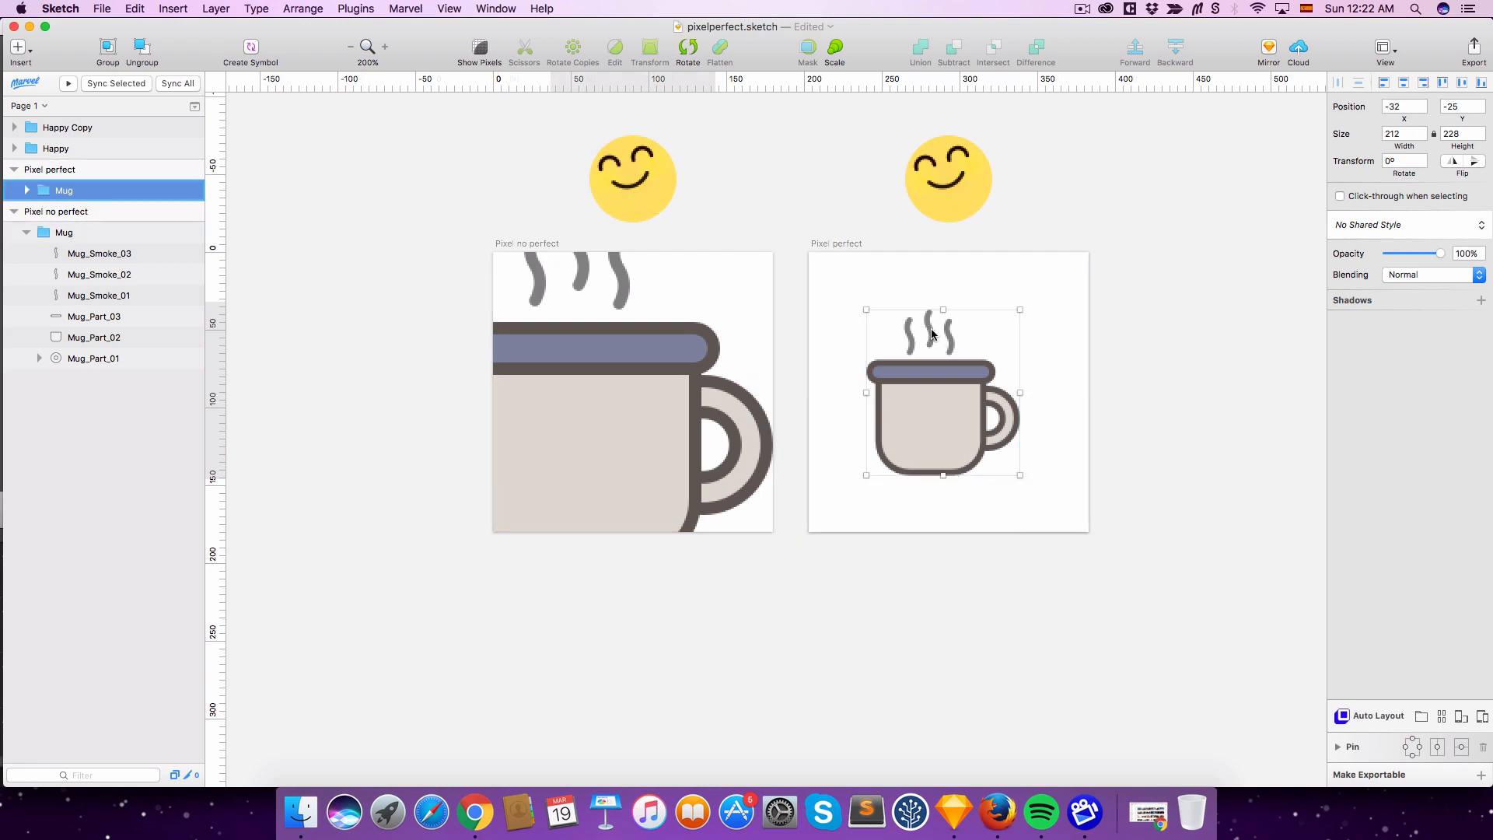
pyautogui.doubleClick(934, 334)
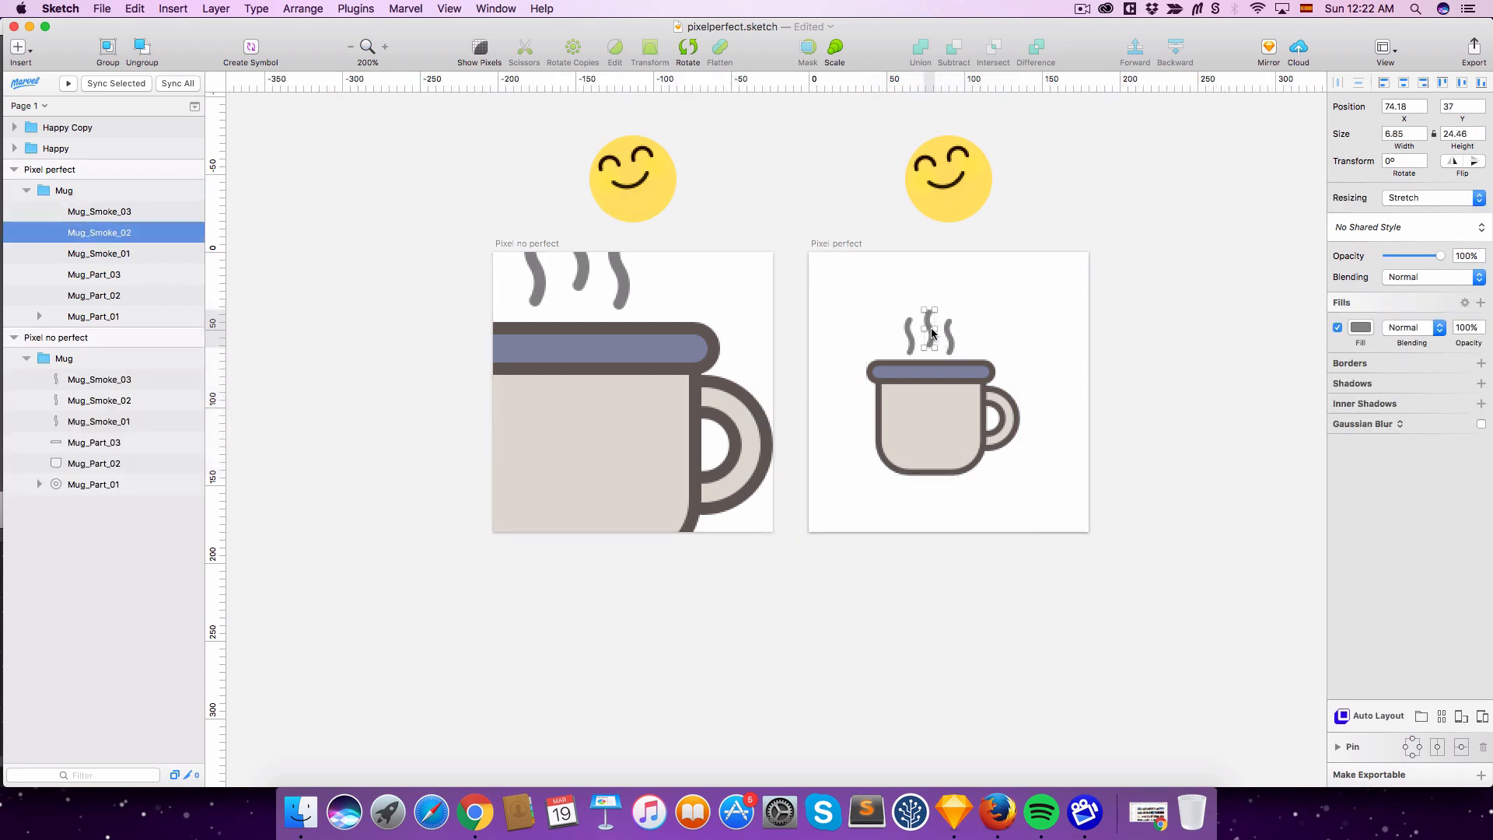
pyautogui.click(1405, 86)
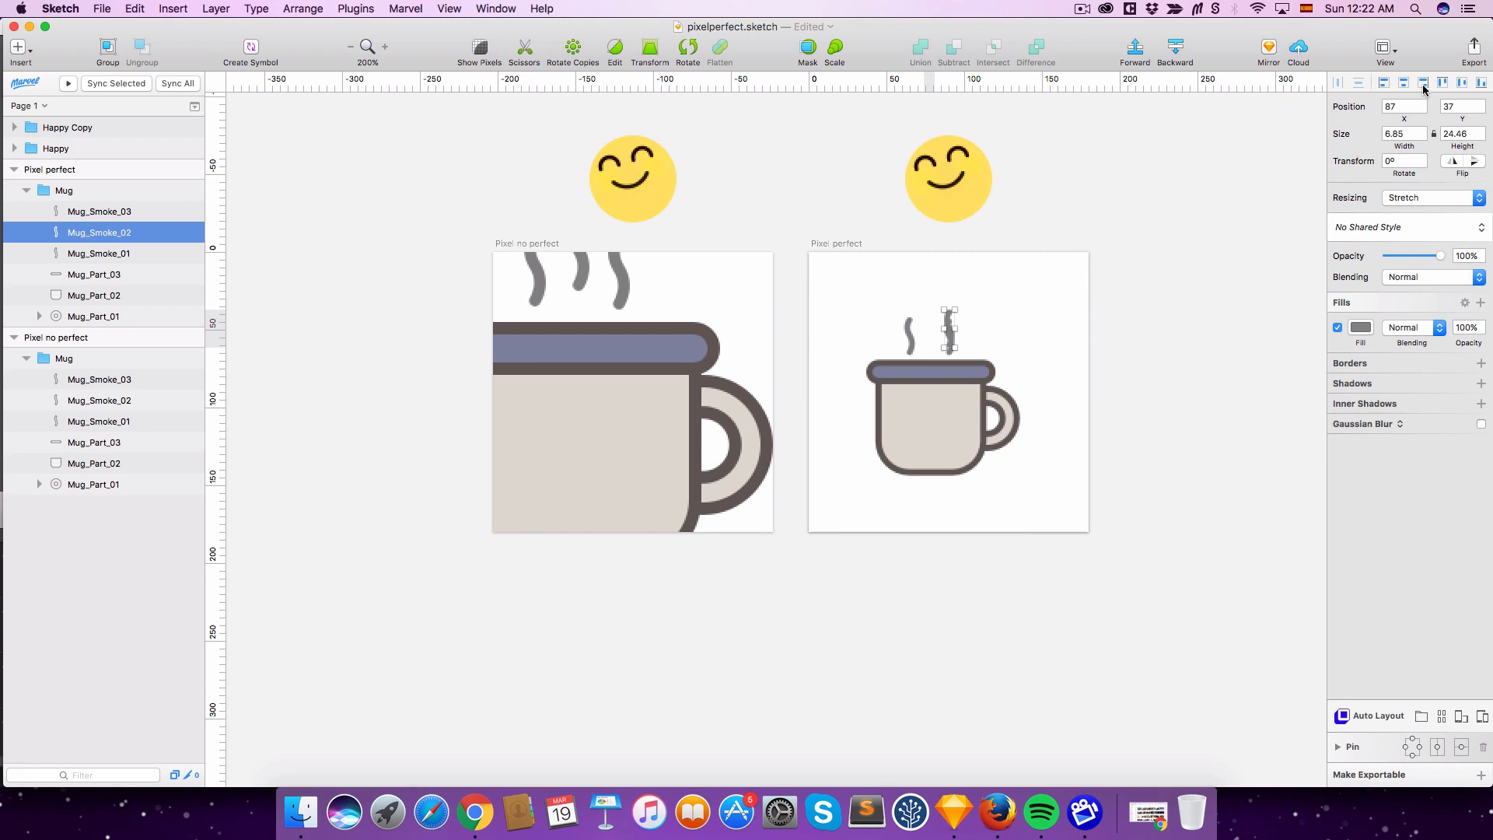
pyautogui.press('super+z')
pyautogui.moveTo(1425, 119); pyautogui.dragTo(1410, 119)
pyautogui.click(1020, 286)
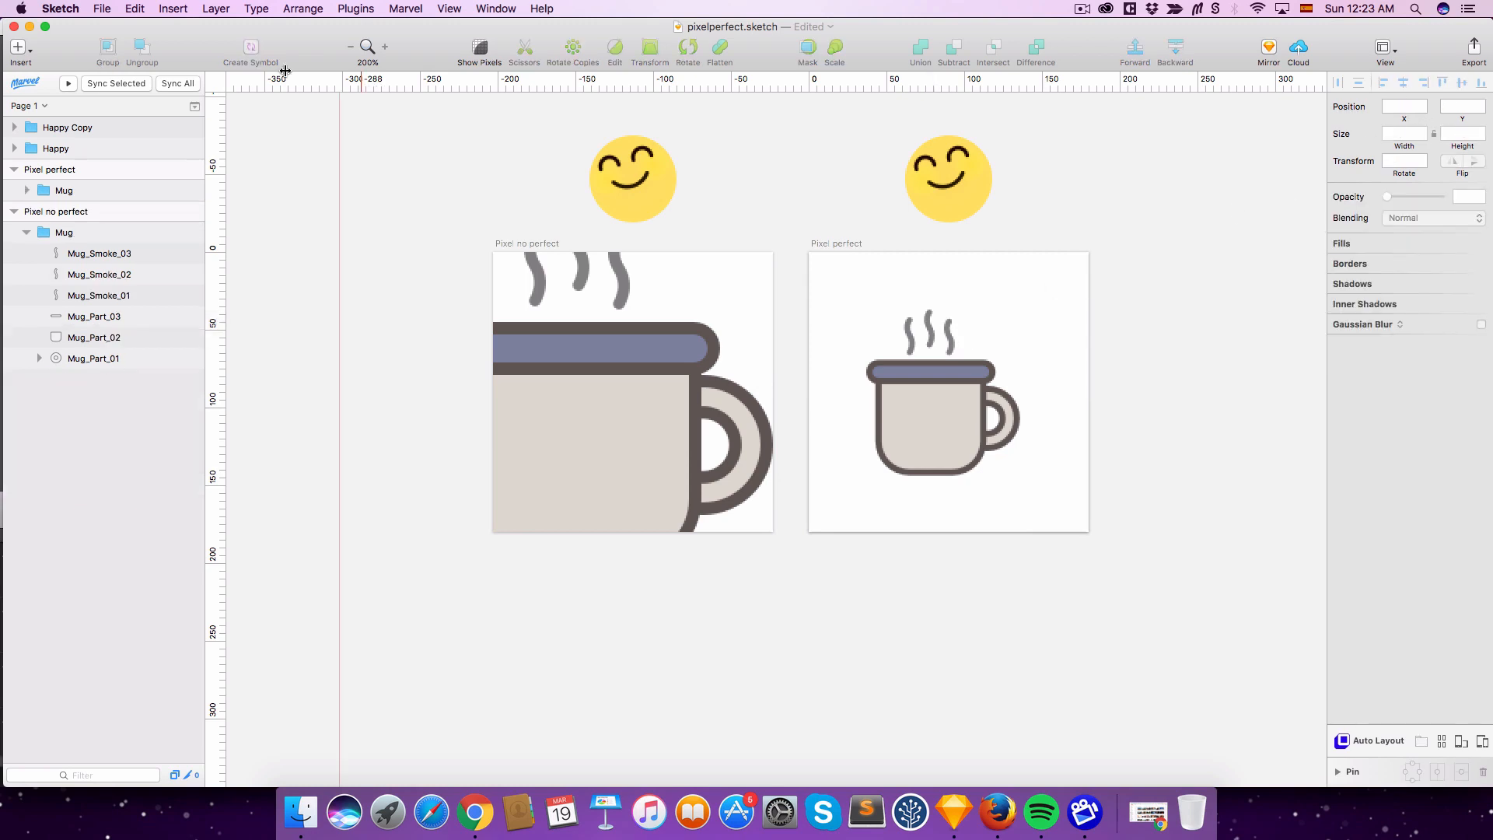
pyautogui.click(19, 50)
pyautogui.moveTo(53, 114)
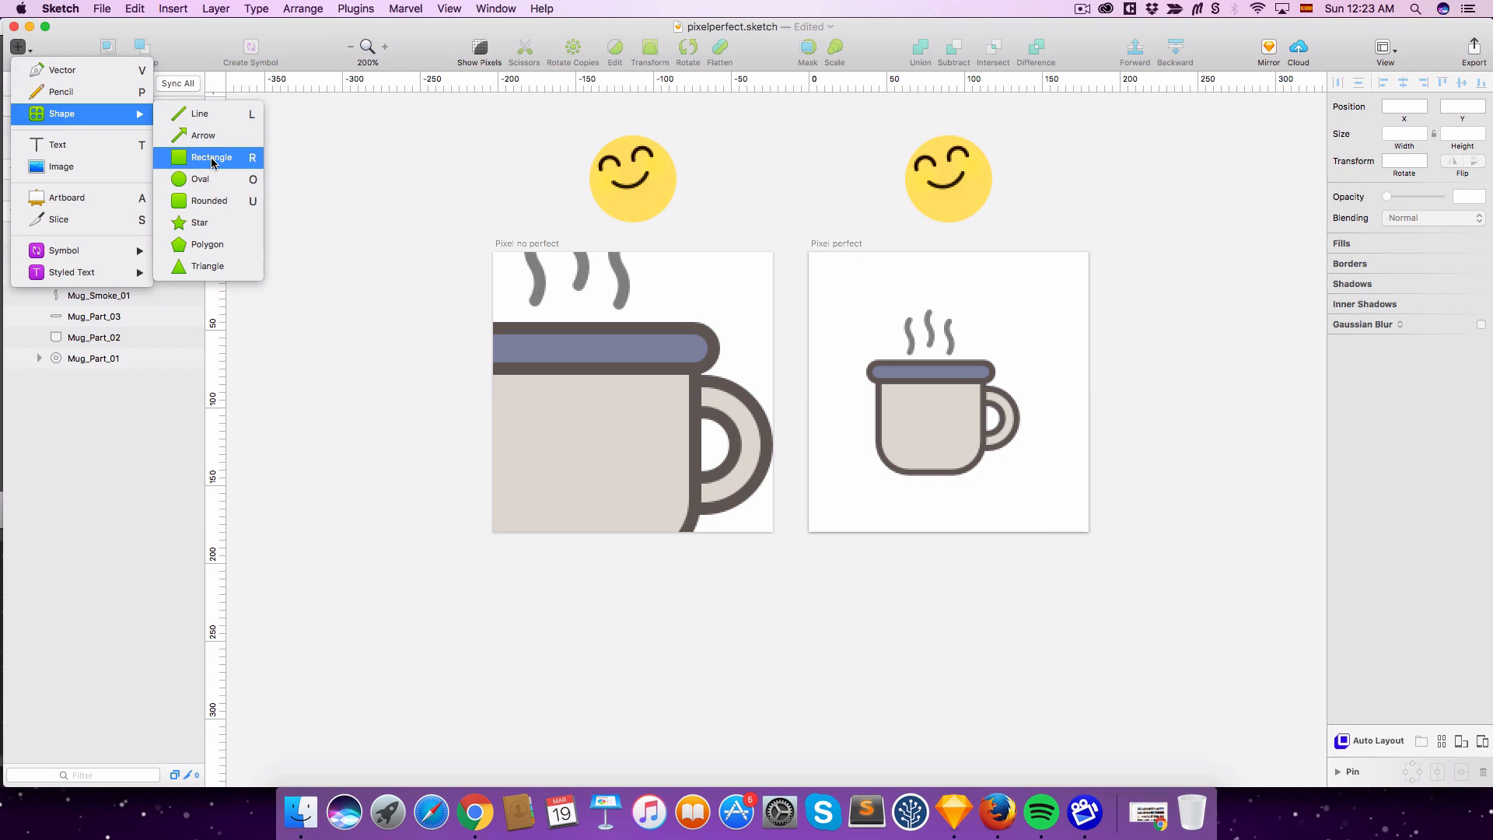
pyautogui.click(1105, 328)
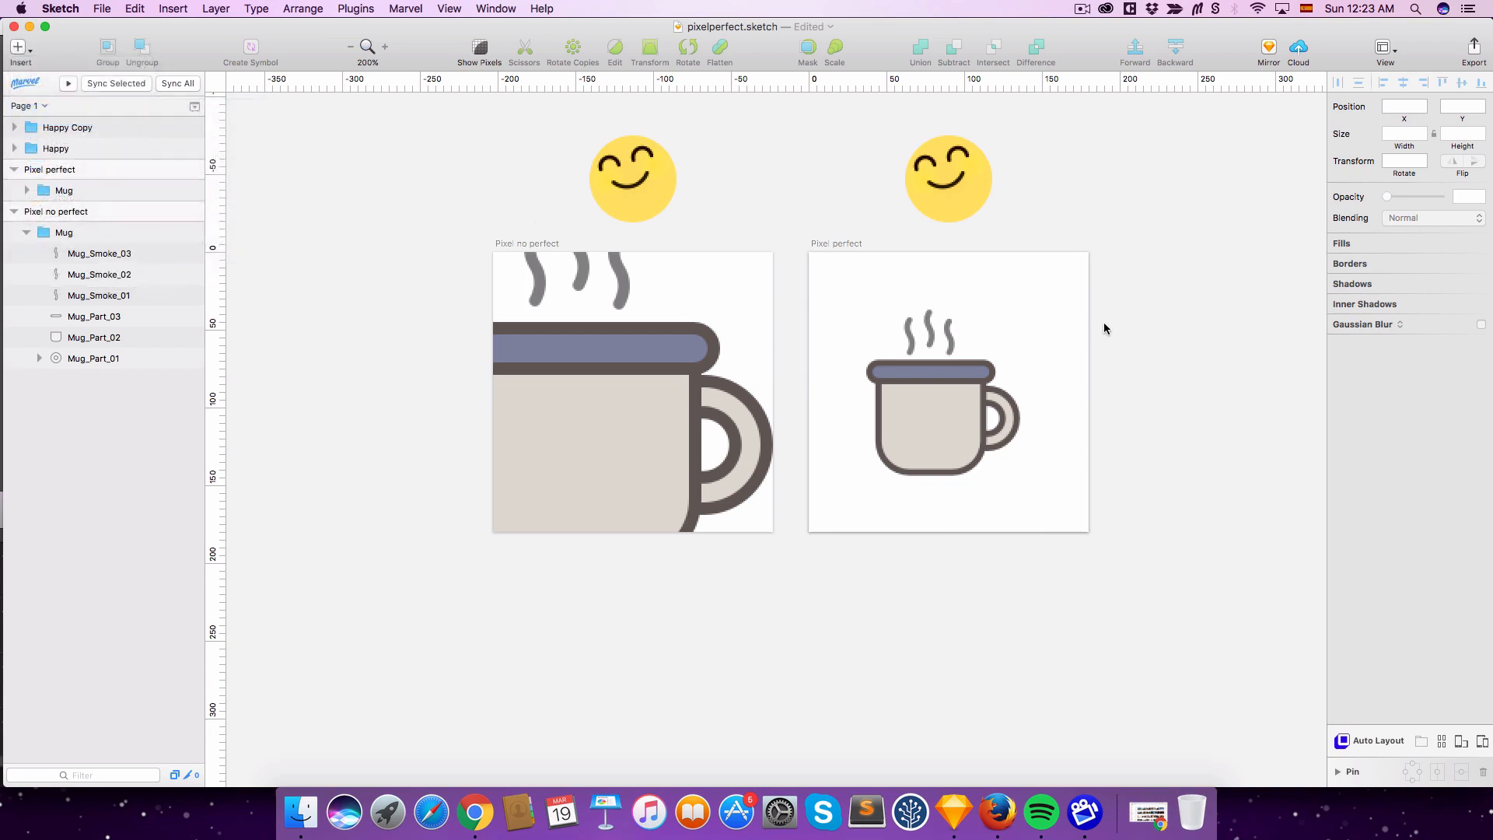